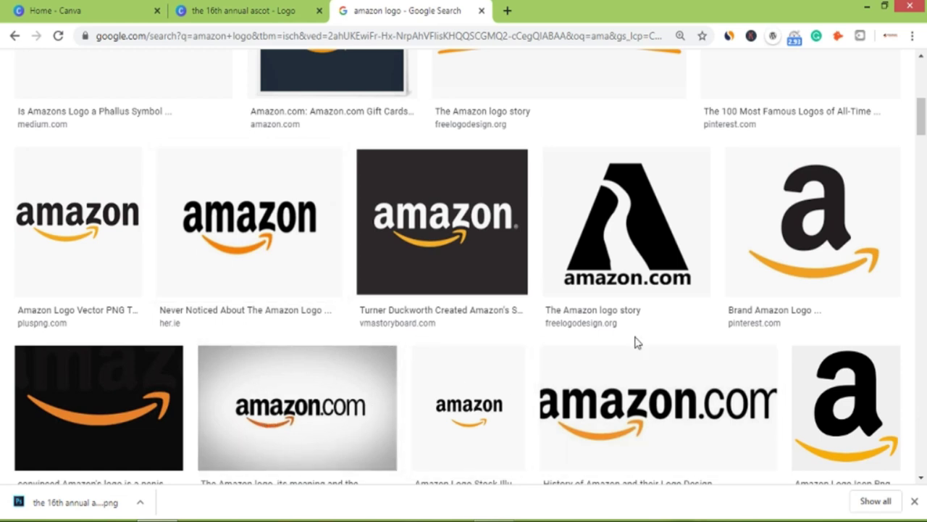
Reveal 'the 16th annual ascot.png' in the Windows Downloads folder from Chrome's download bar.
scroll(712, 317, up, 1)
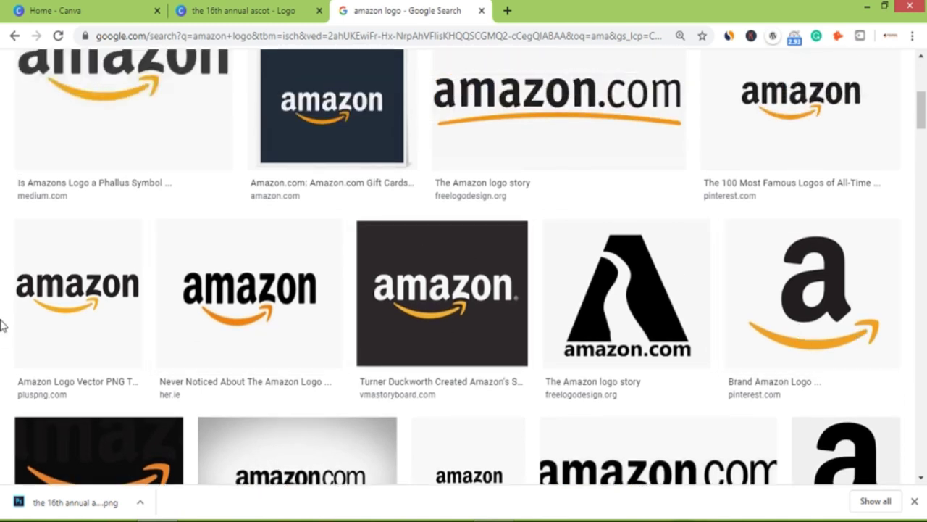
click(142, 503)
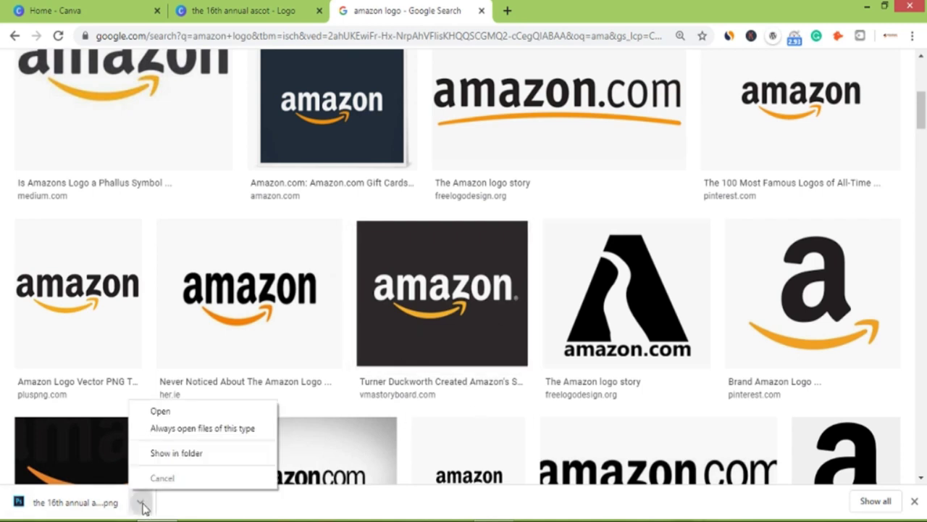
click(174, 455)
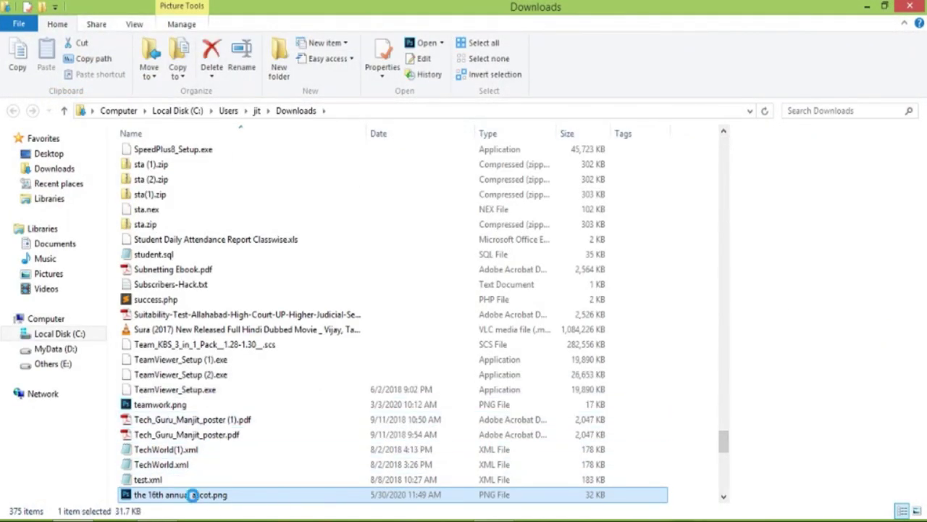
Open the ascot logo PNG in the Photos app, then return to the desktop.
right_click(194, 500)
mouse_move(300, 280)
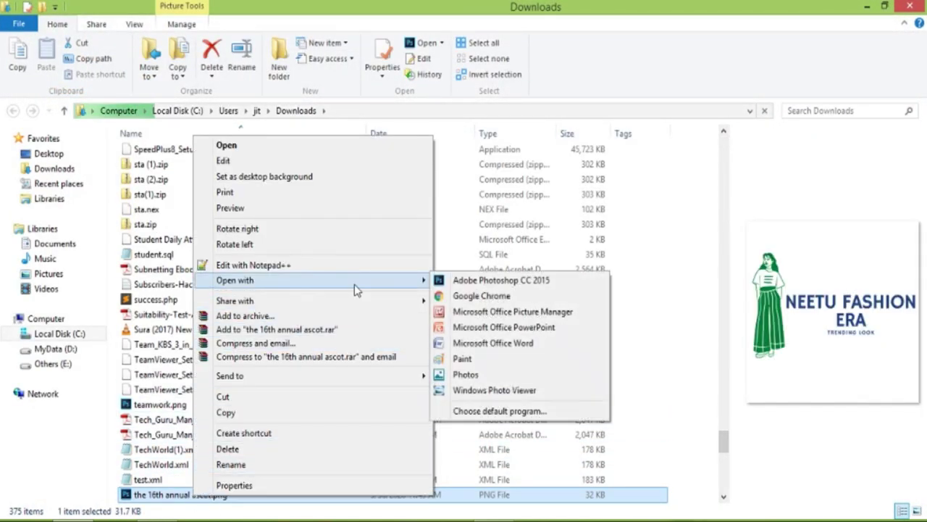
click(472, 375)
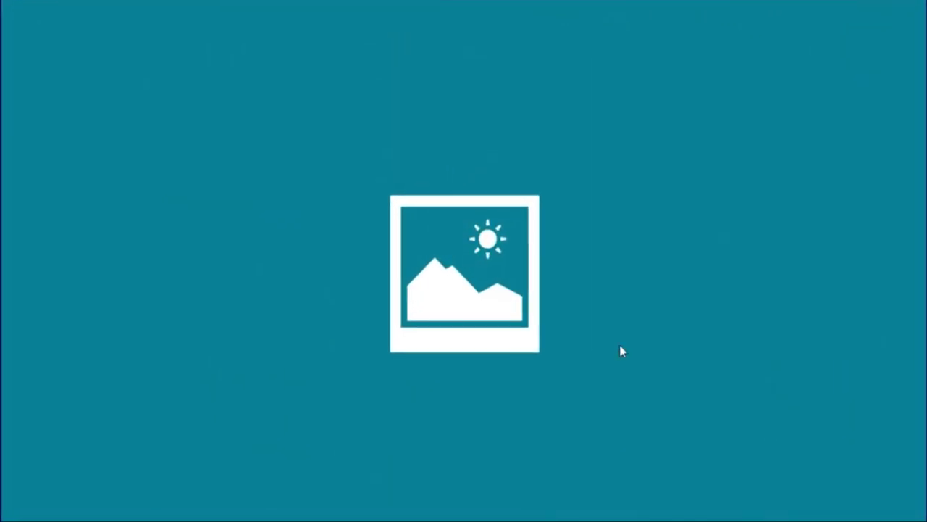
text(desk)
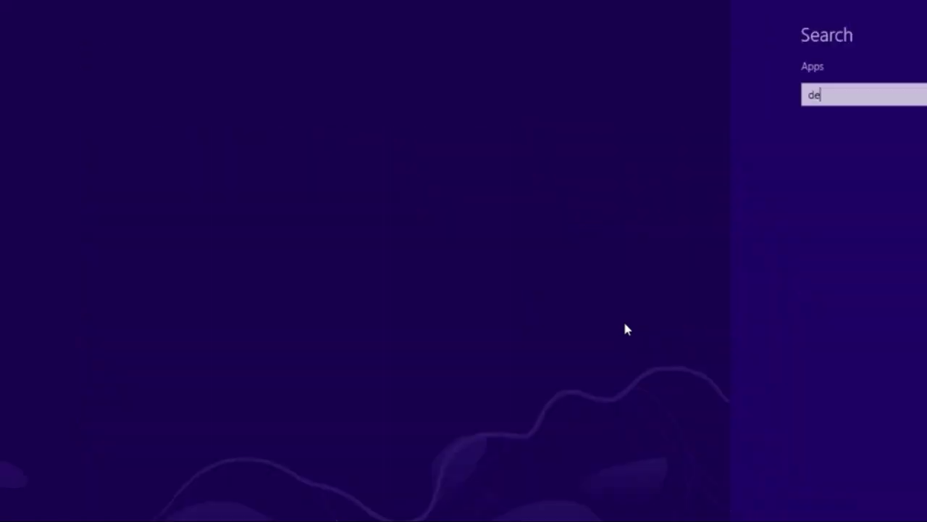
key(Return)
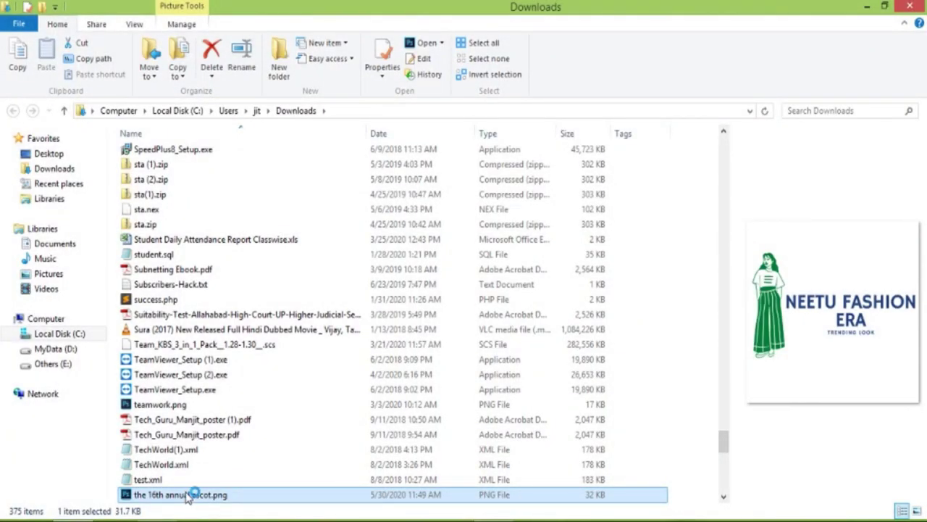
View the logo PNG in Windows Photo Viewer, then close the viewer, Downloads folder and leftover dialog.
right_click(187, 495)
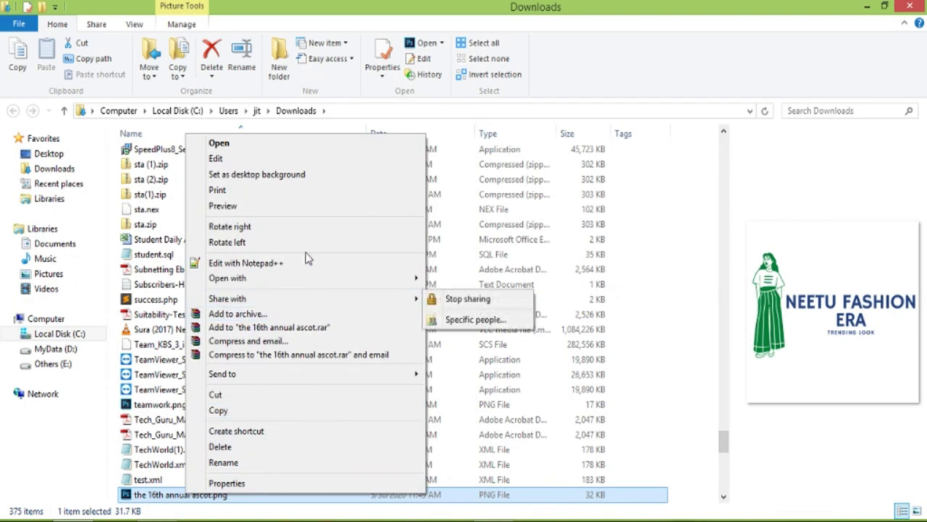
mouse_move(362, 281)
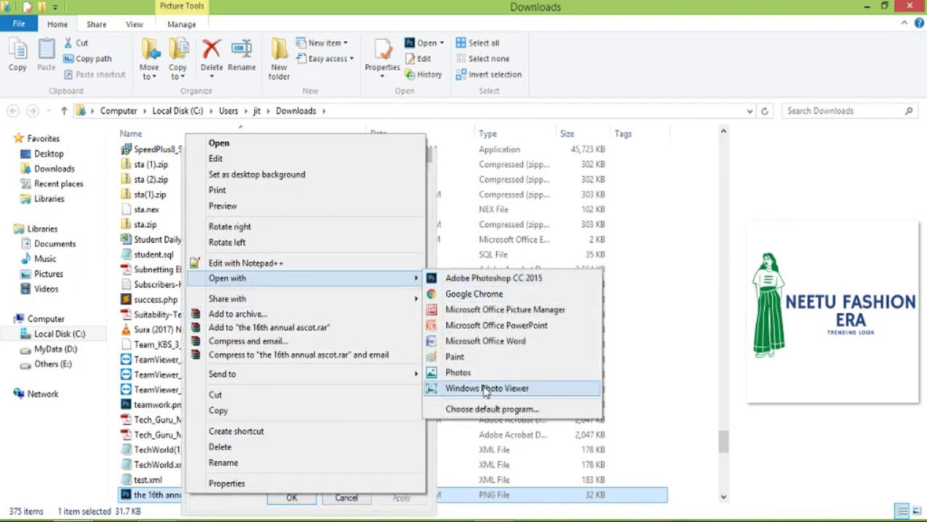
click(486, 388)
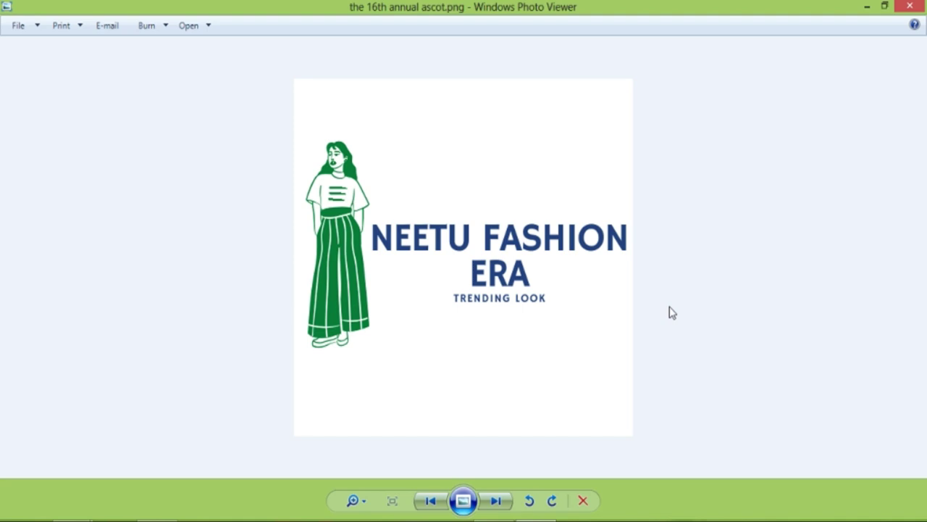
click(910, 8)
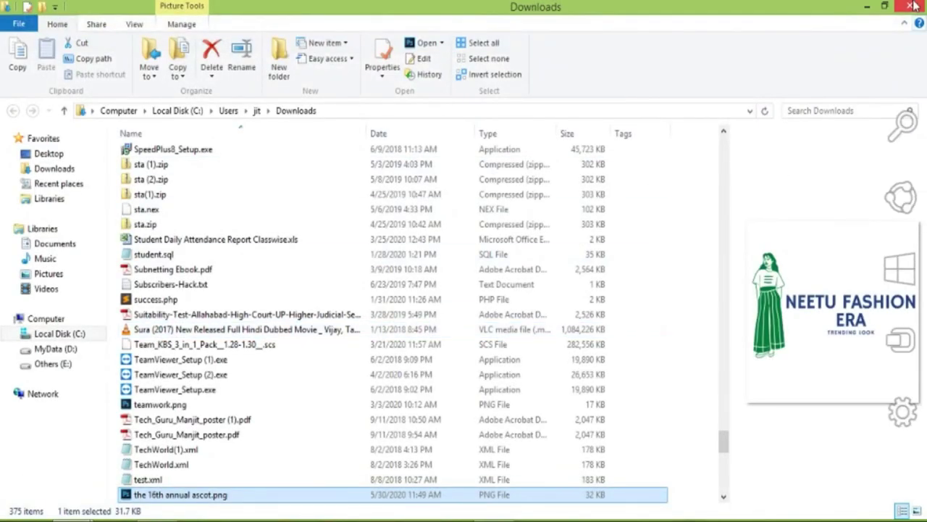
click(911, 6)
click(421, 154)
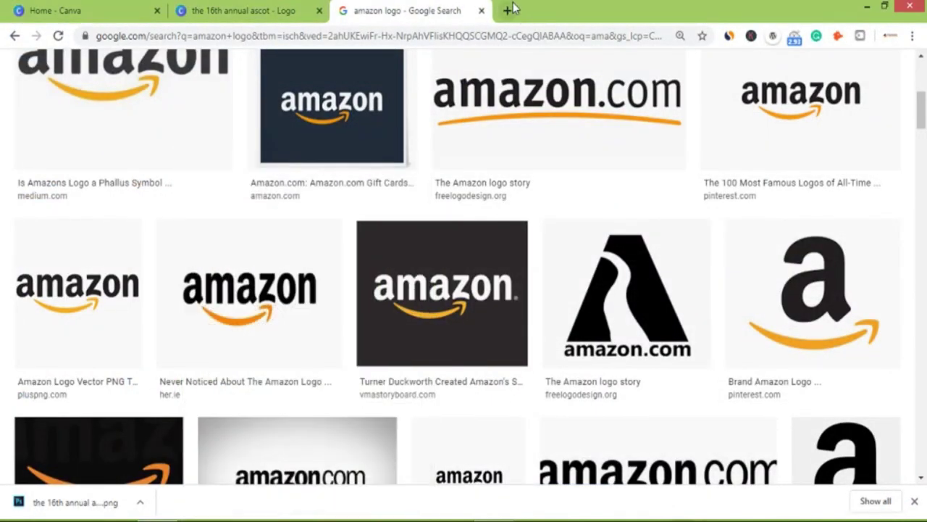
Visit the Nirankari Infotech website in a new Chrome tab.
click(510, 8)
text(nir)
key(Return)
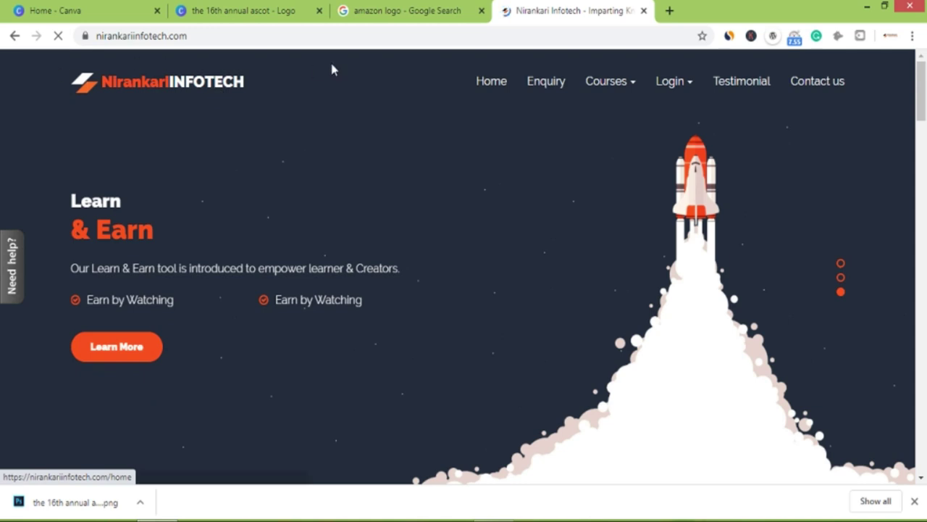
Close the download bar and the Nirankari Infotech, amazon logo search and logo design tabs.
click(915, 500)
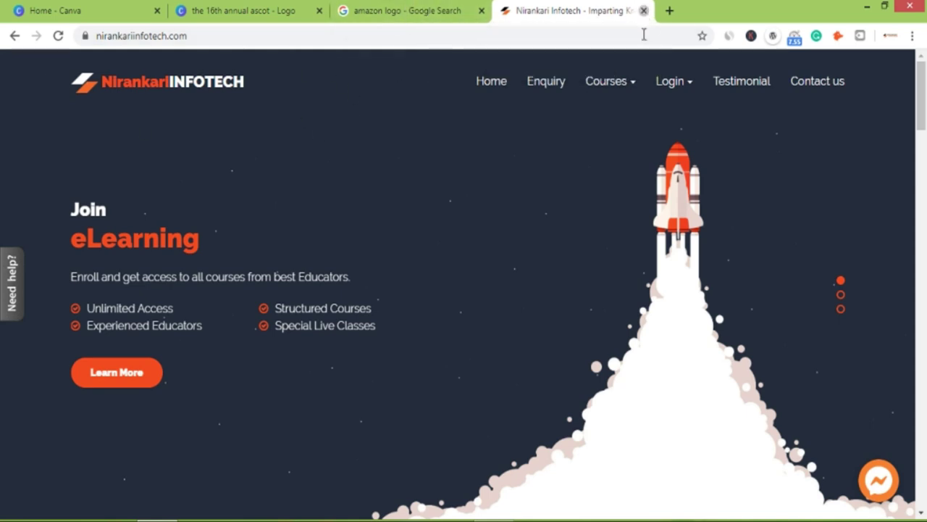
click(643, 10)
click(481, 10)
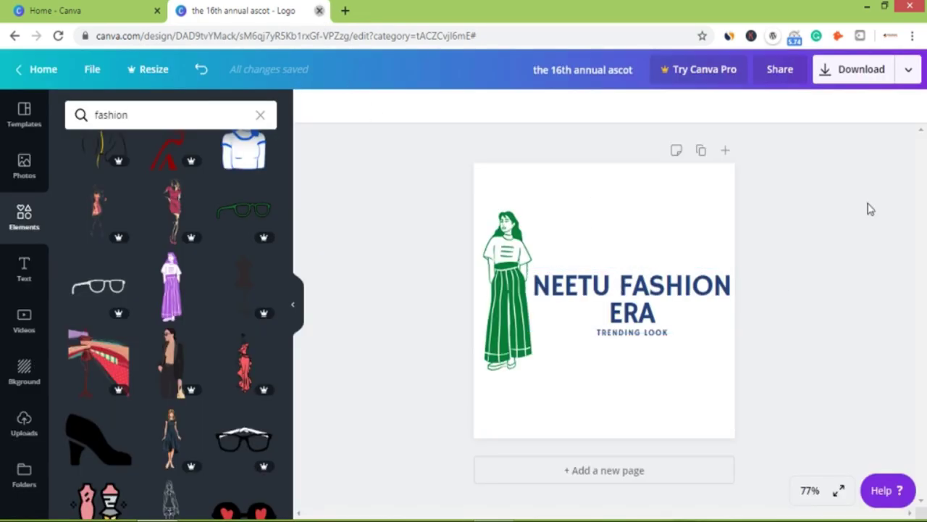
key(ctrl+w)
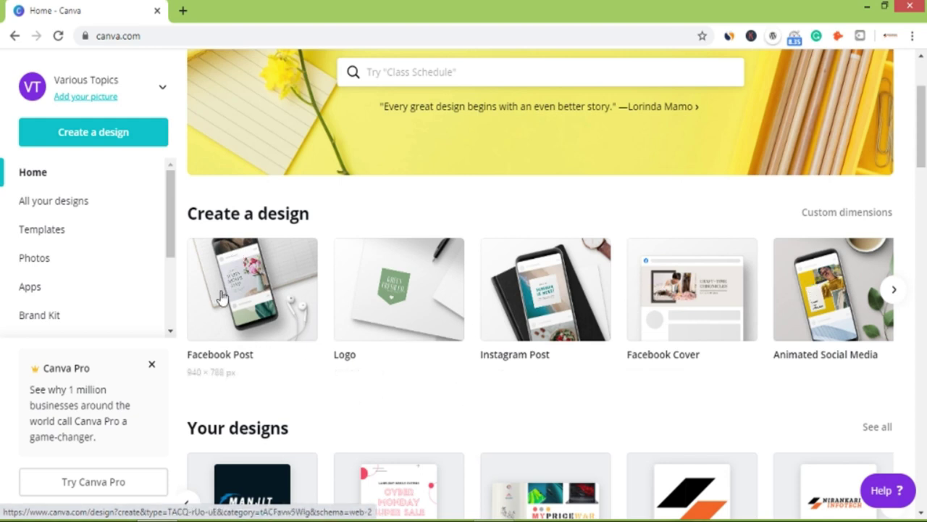
Create a new Facebook Post design and search its templates for 'digital'.
click(265, 287)
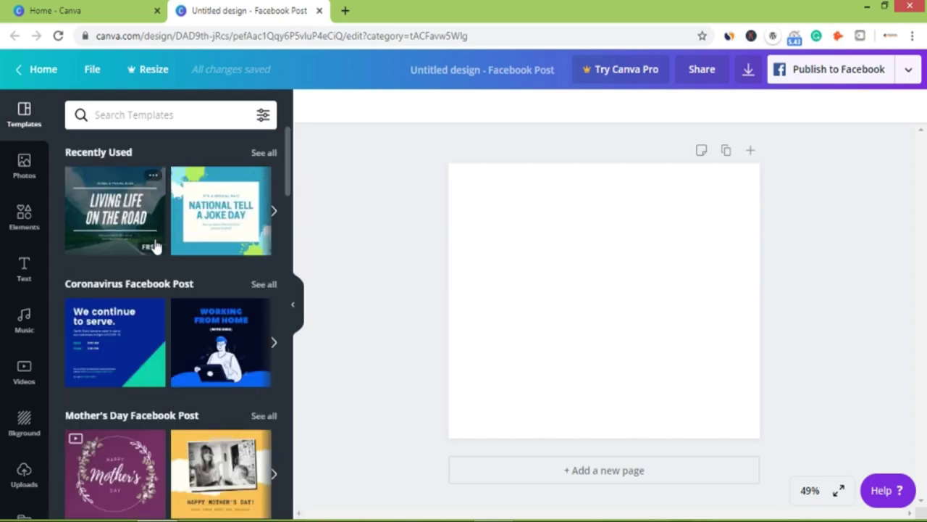
scroll(166, 310, down, 4)
scroll(166, 311, down, 7)
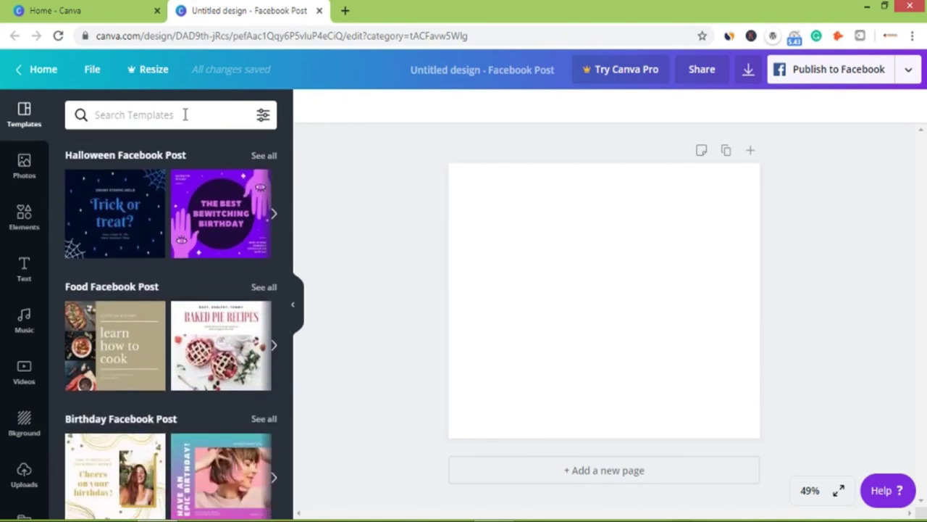
click(145, 115)
text(digital)
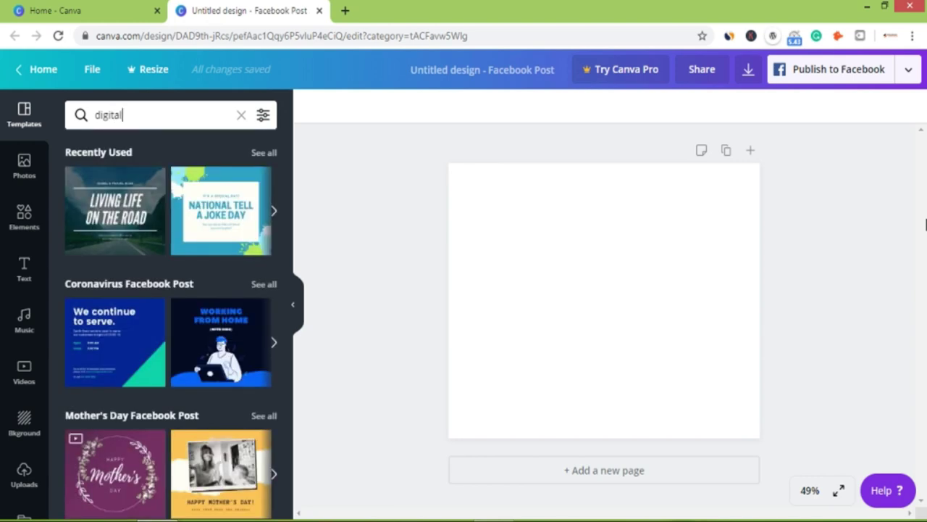
key(Return)
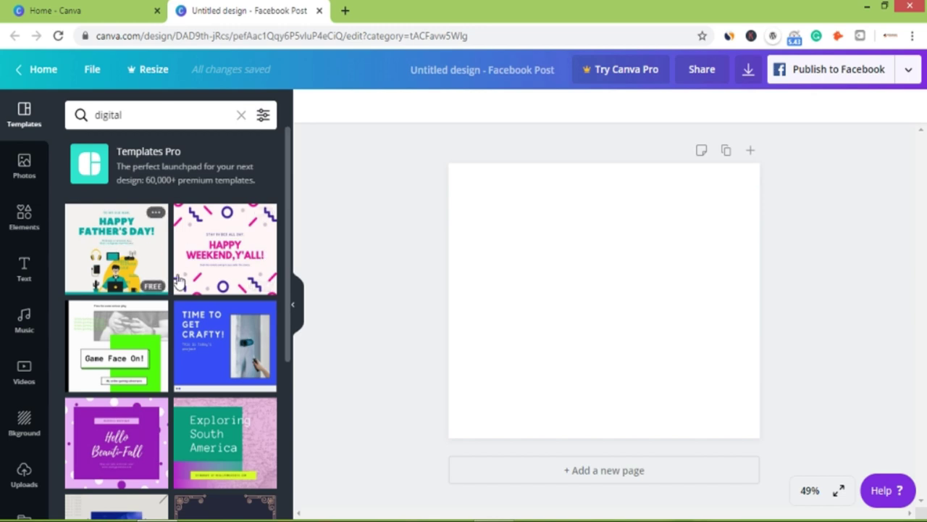
scroll(186, 290, down, 3)
scroll(187, 288, down, 1)
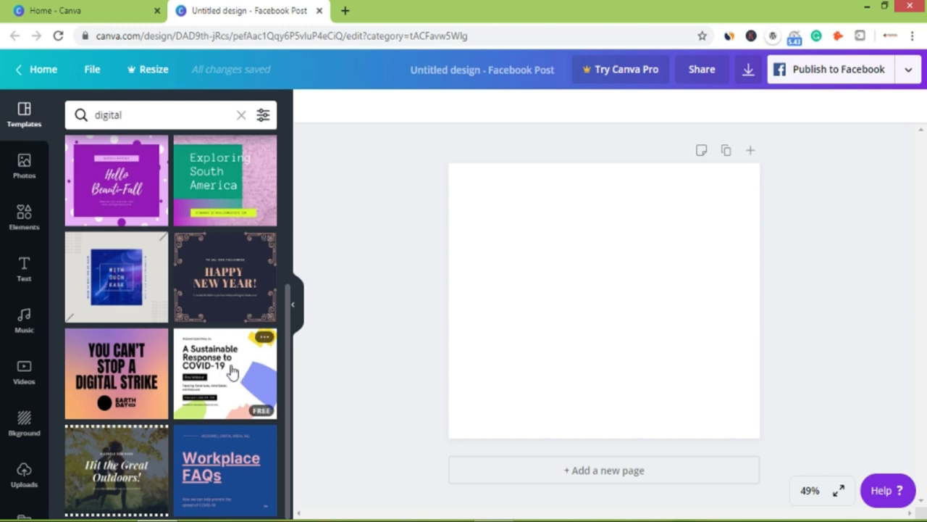
scroll(205, 285, up, 4)
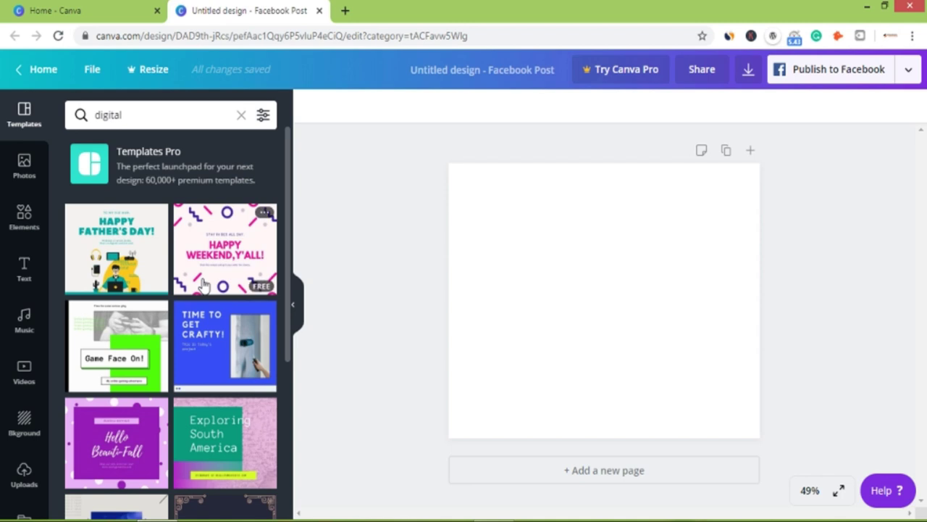
Clear the search and apply the 20th Annual Food Fair template from the Food Facebook Post row.
drag(157, 112, 90, 122)
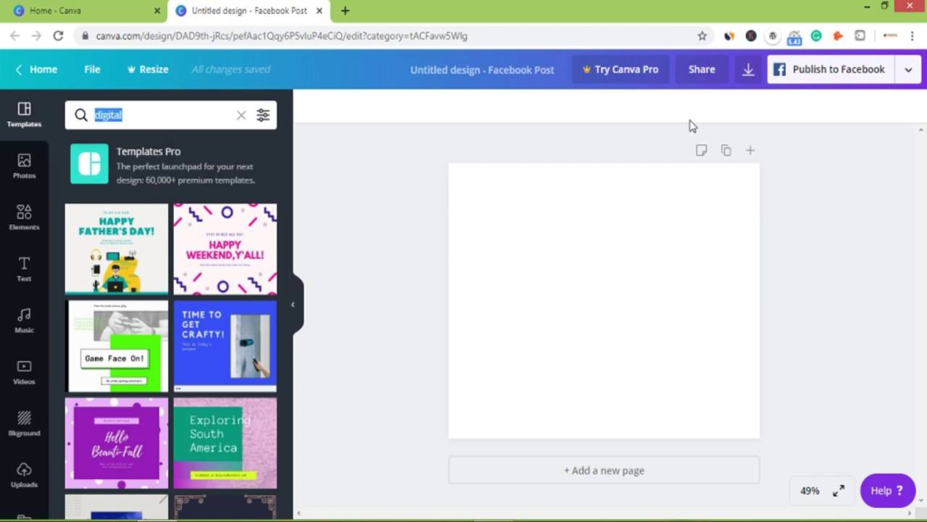
key(BackSpace)
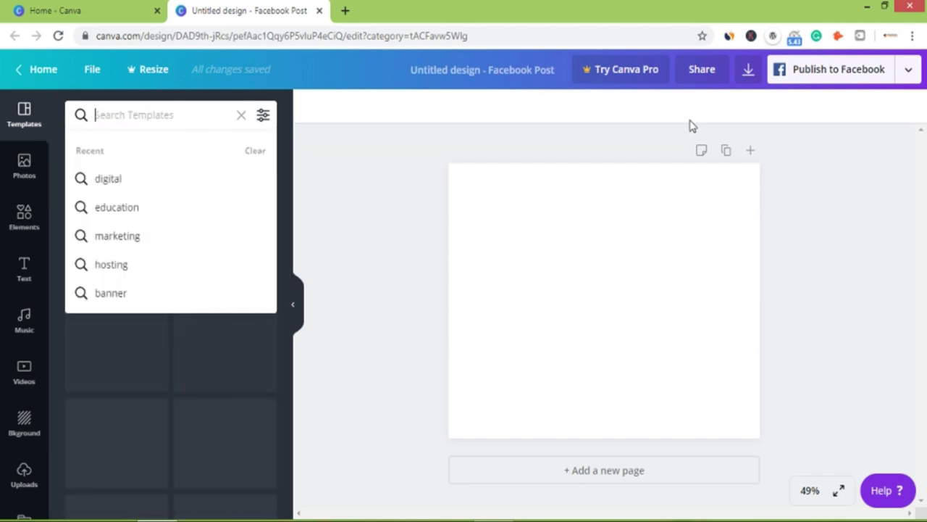
click(675, 124)
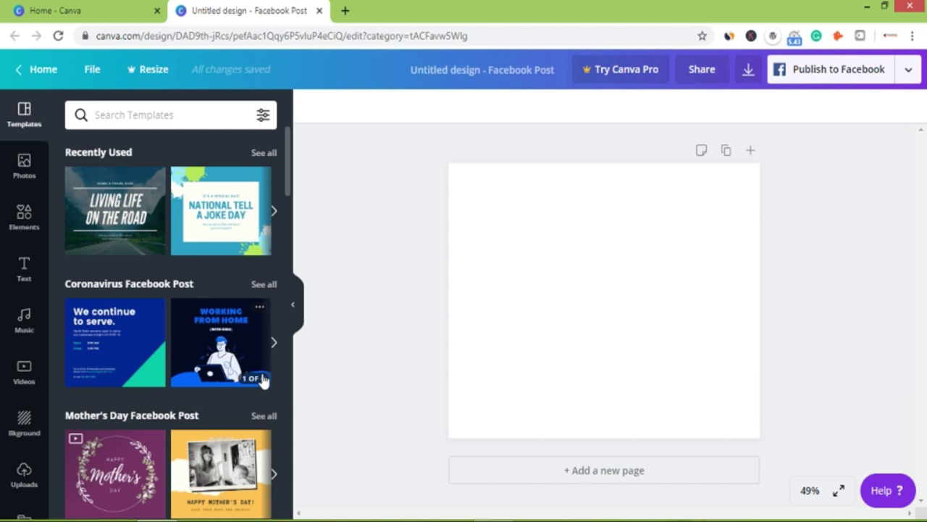
scroll(263, 382, down, 5)
scroll(263, 381, down, 5)
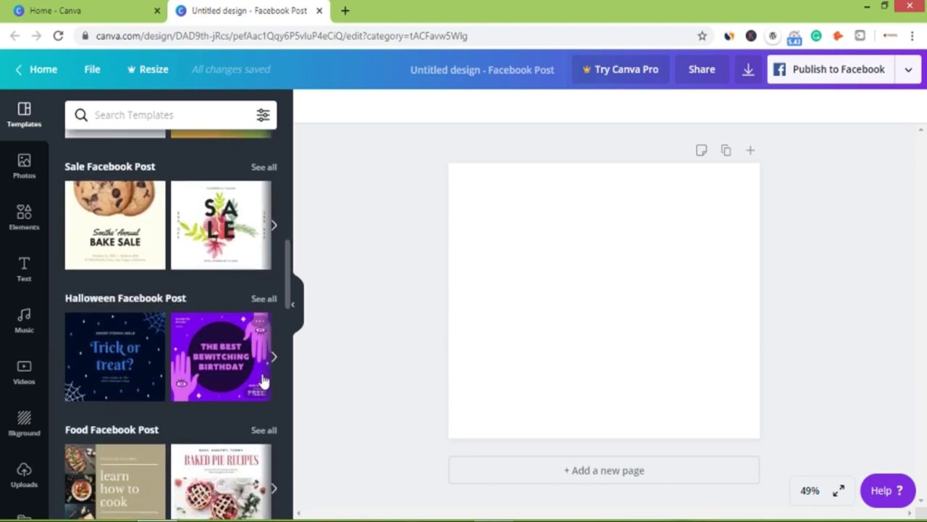
scroll(263, 382, down, 5)
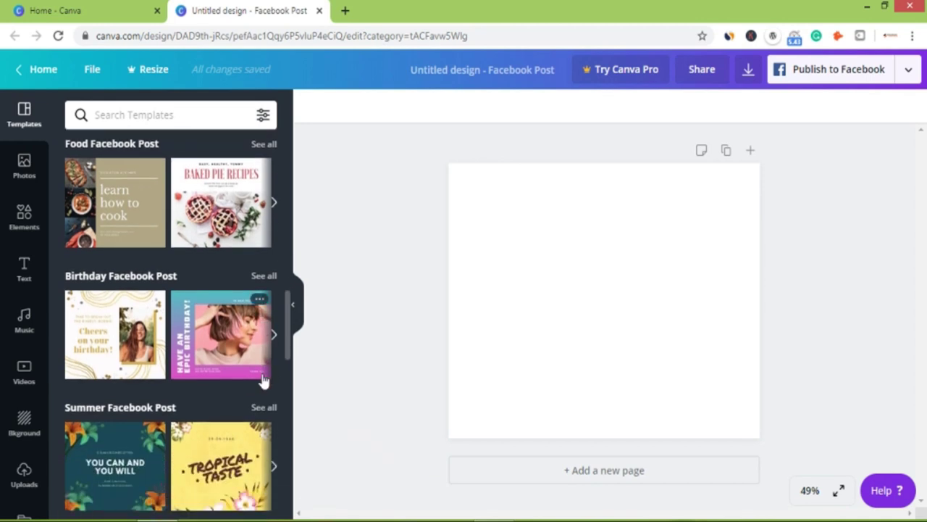
click(277, 205)
click(277, 207)
click(277, 205)
click(277, 207)
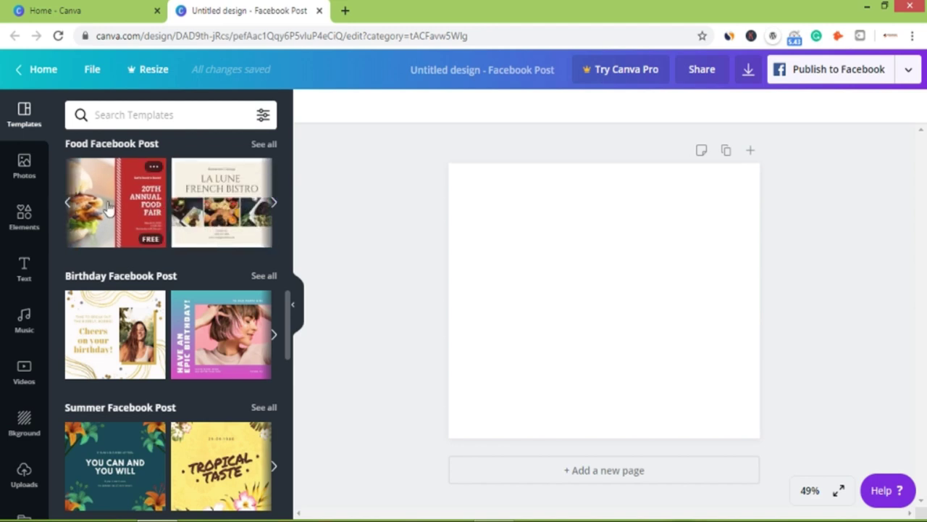
click(135, 201)
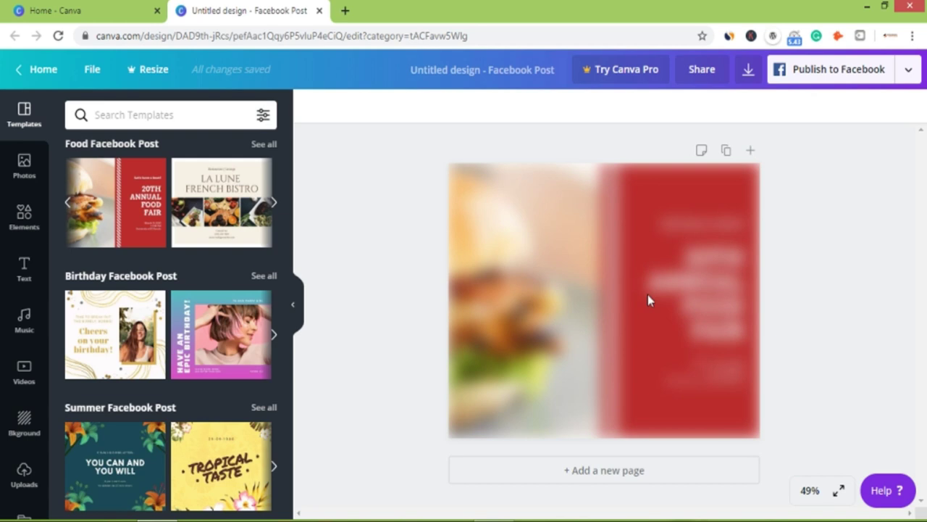
Switch to the La Lune French Bistro template and retitle its heading 'DIGITAL MARKETING'.
click(226, 187)
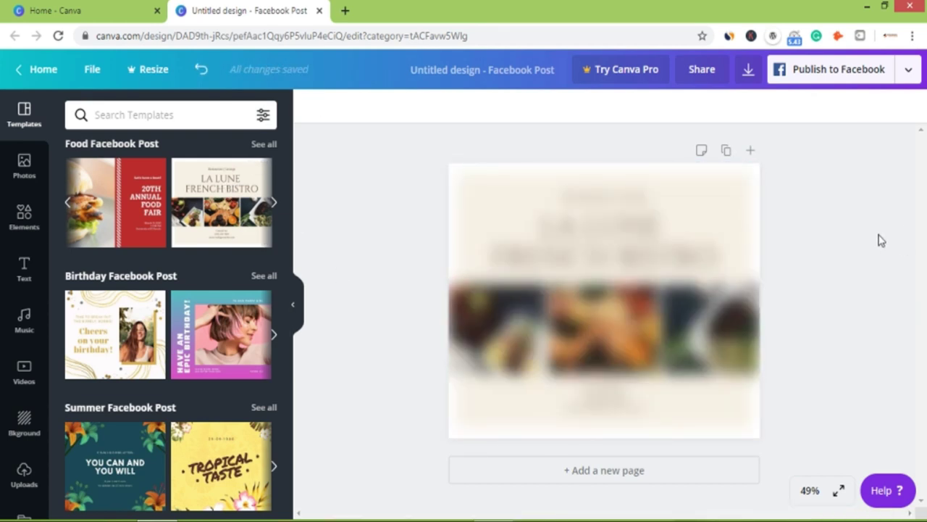
click(626, 247)
drag(715, 254, 518, 226)
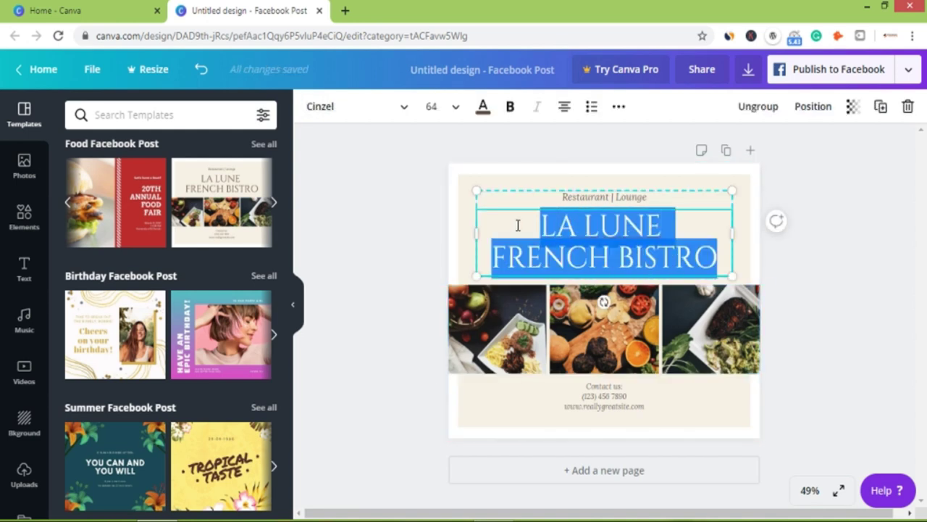
text(DIGI)
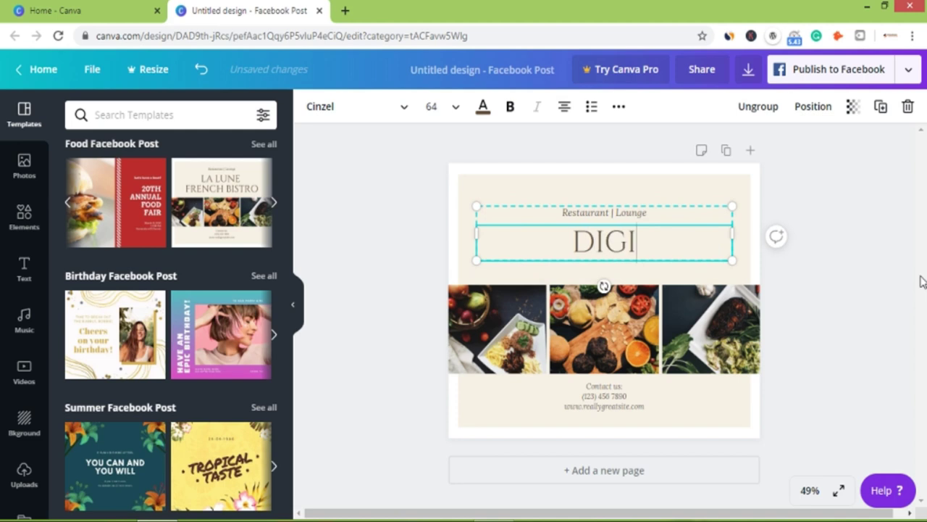
text(TAL MARKETING)
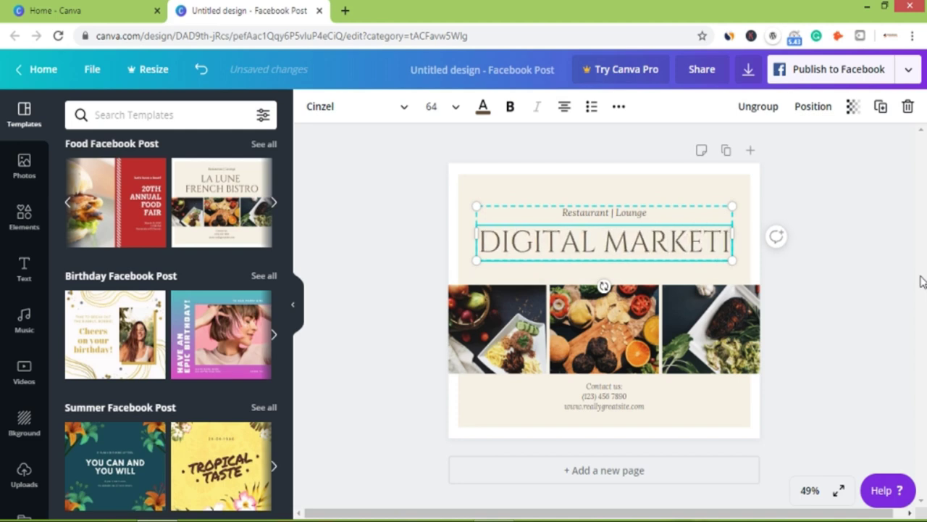
Replace the Restaurant | Lounge line with a 'Learn from' credit naming the tutor.
click(642, 197)
drag(652, 197, 506, 197)
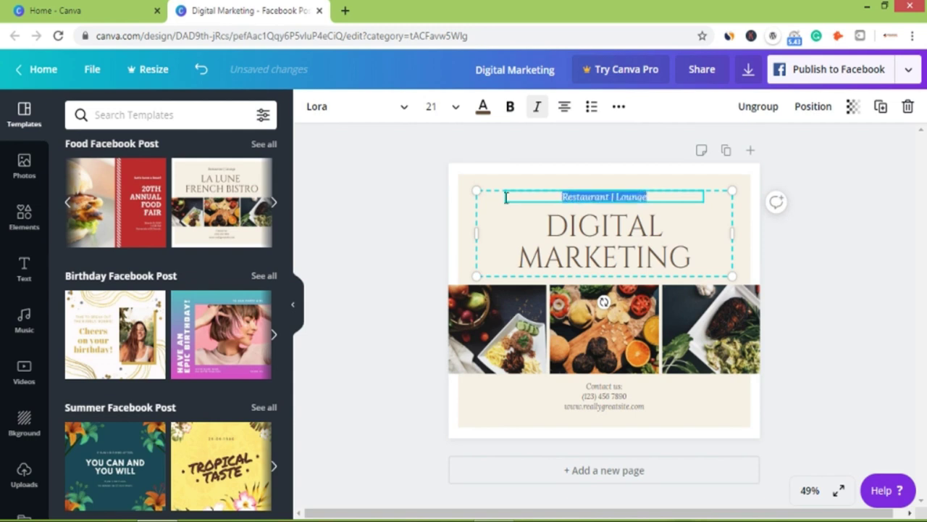
text(Lea)
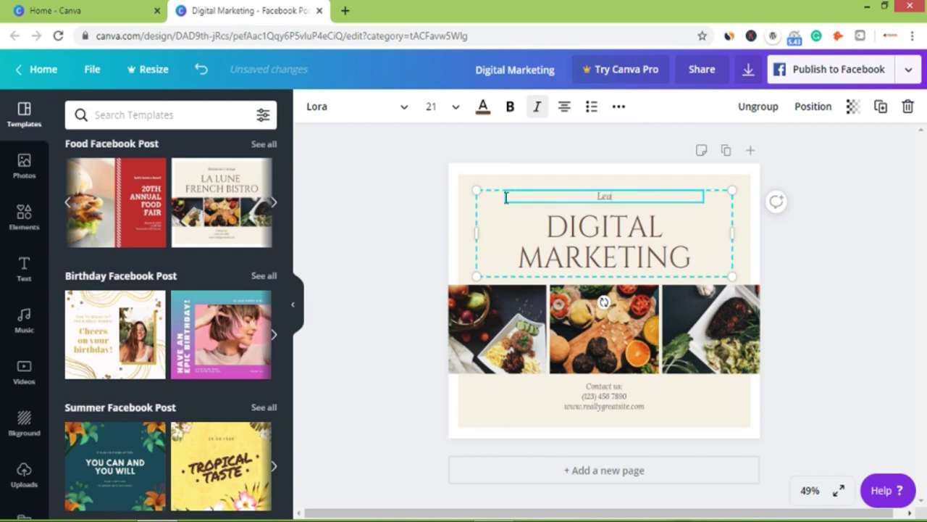
text(rn from Tech Guru Manjit)
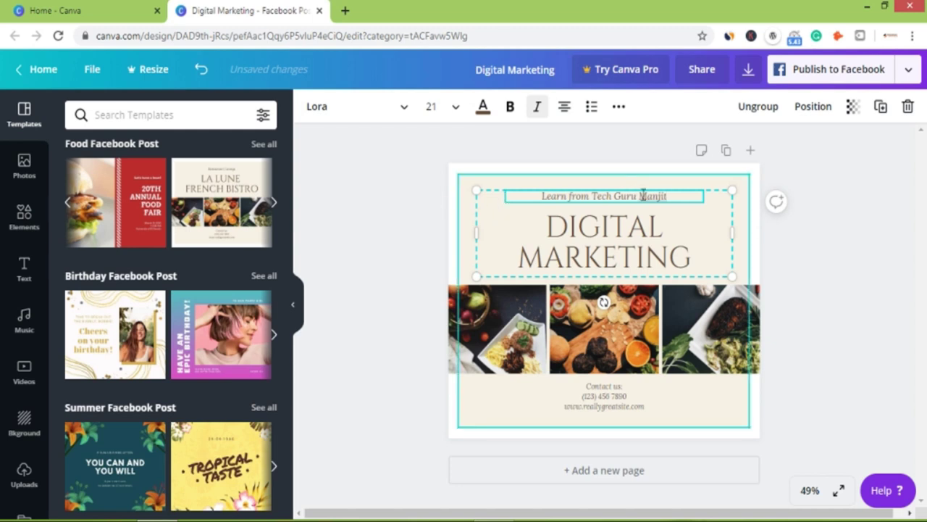
Replace the placeholder phone number in the contact block with the new +91 number.
click(629, 246)
click(620, 404)
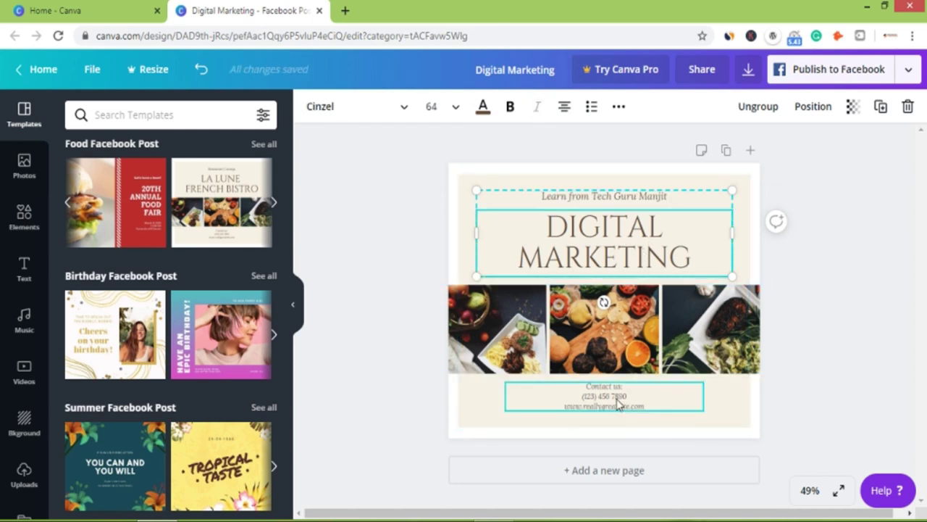
drag(653, 403, 531, 402)
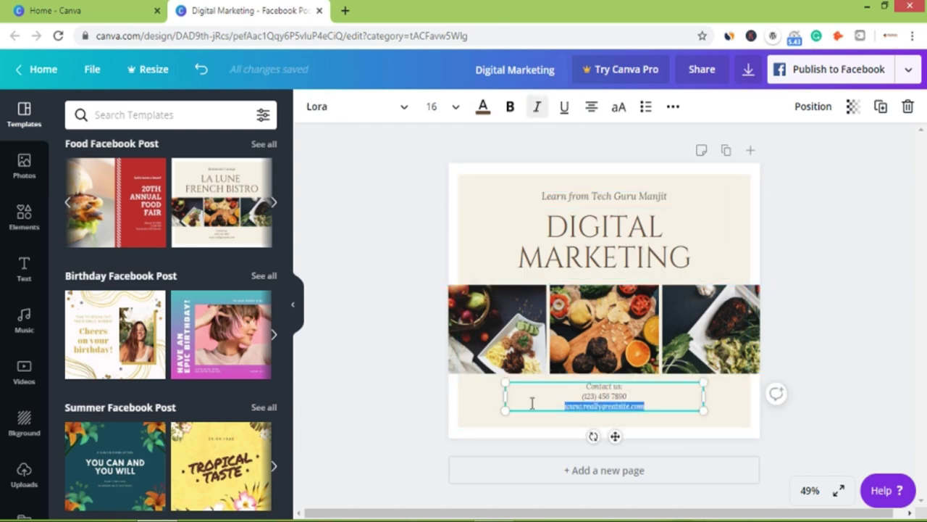
click(651, 398)
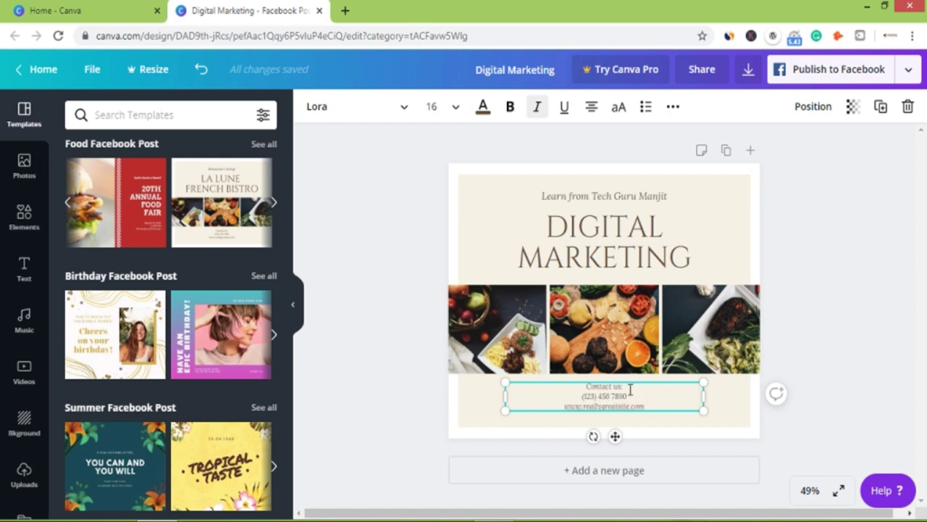
drag(629, 399, 562, 395)
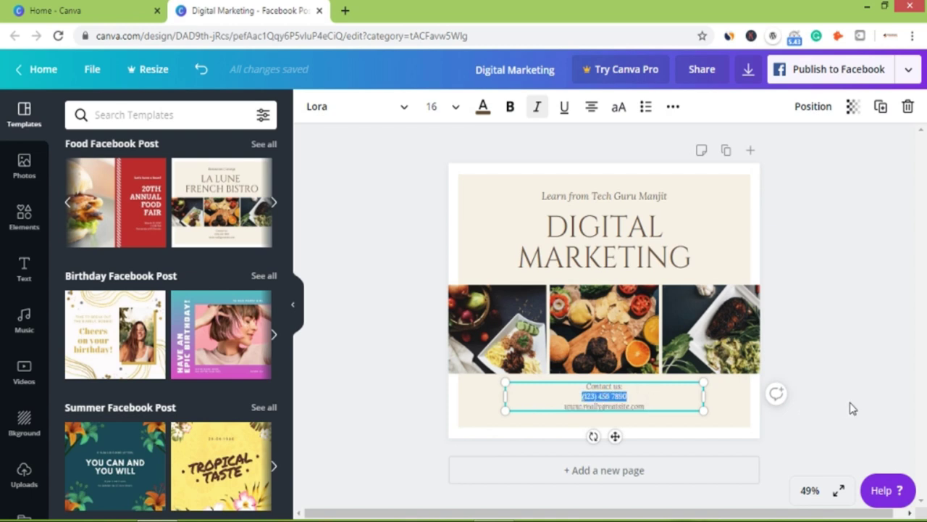
text(+91 8)
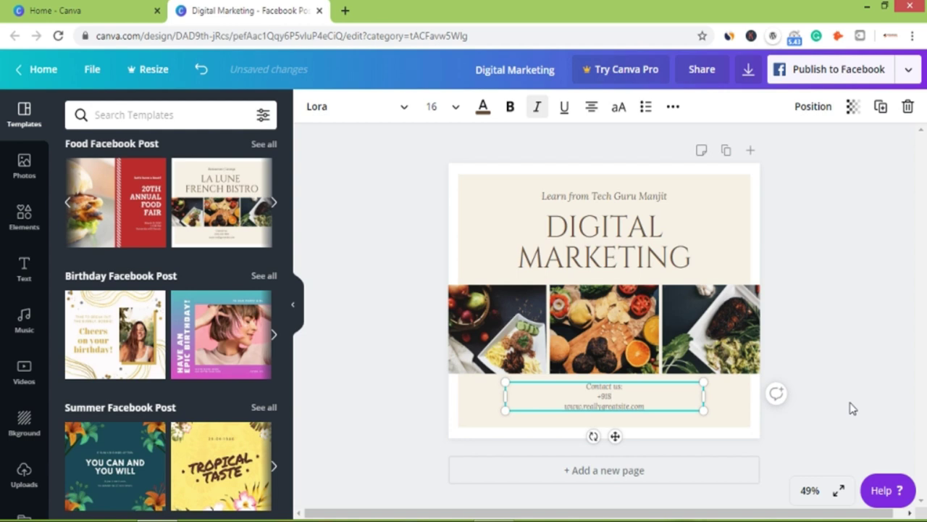
text(47)
drag(648, 403, 564, 406)
text(www.nirankarin)
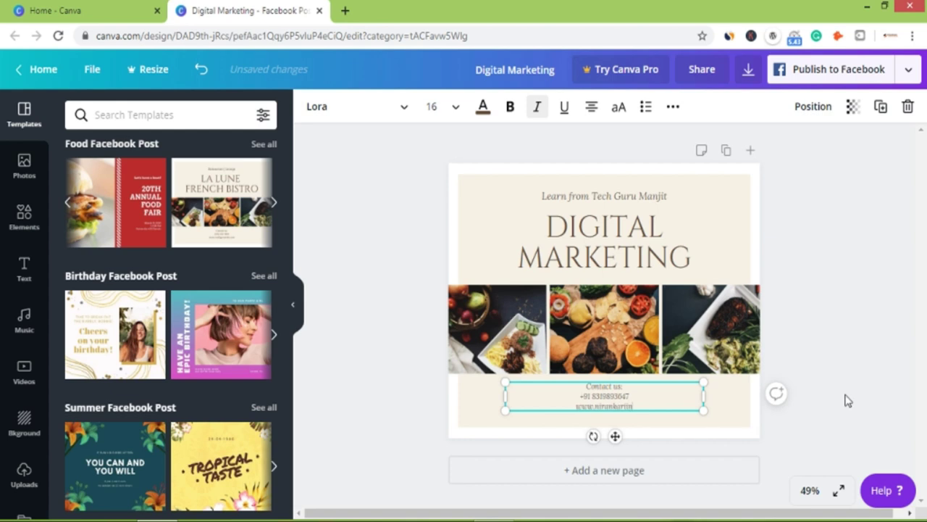
text(tech.com)
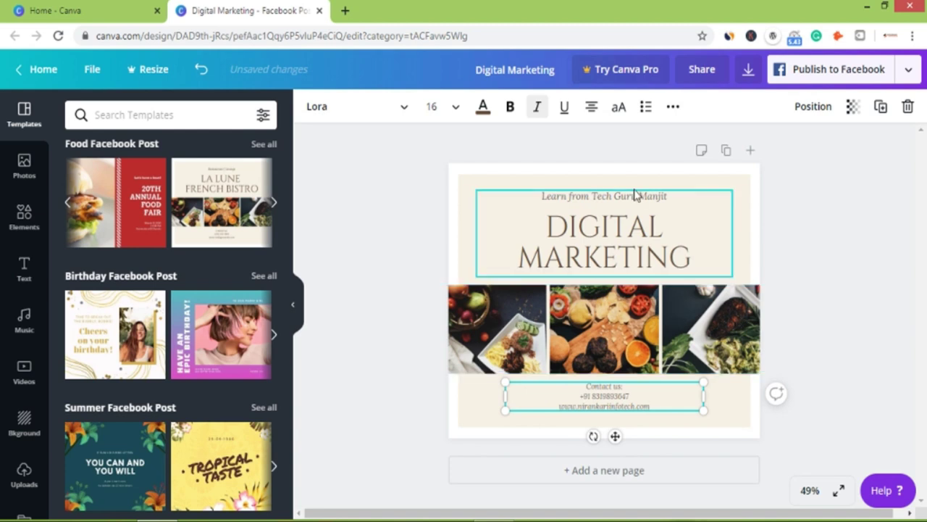
click(806, 325)
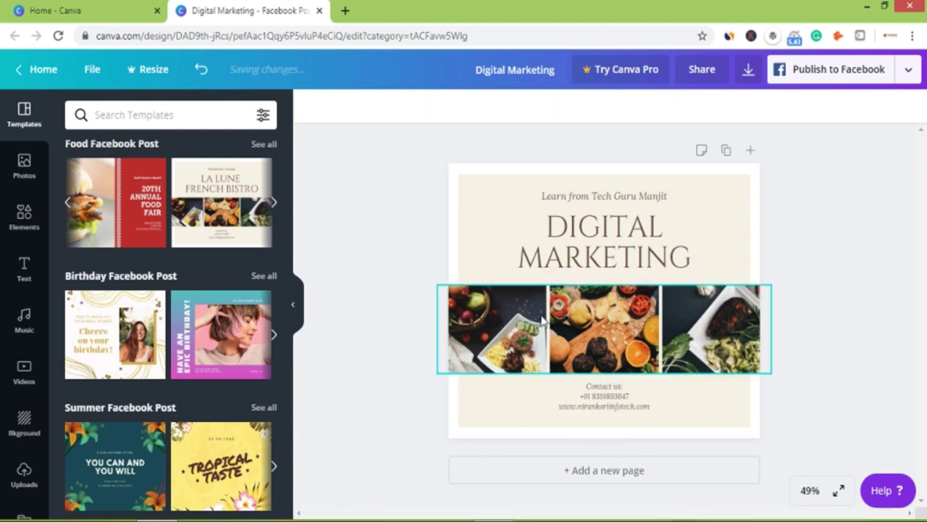
Search the stock Photos library for 'digital' with the food photo grid selected.
click(507, 335)
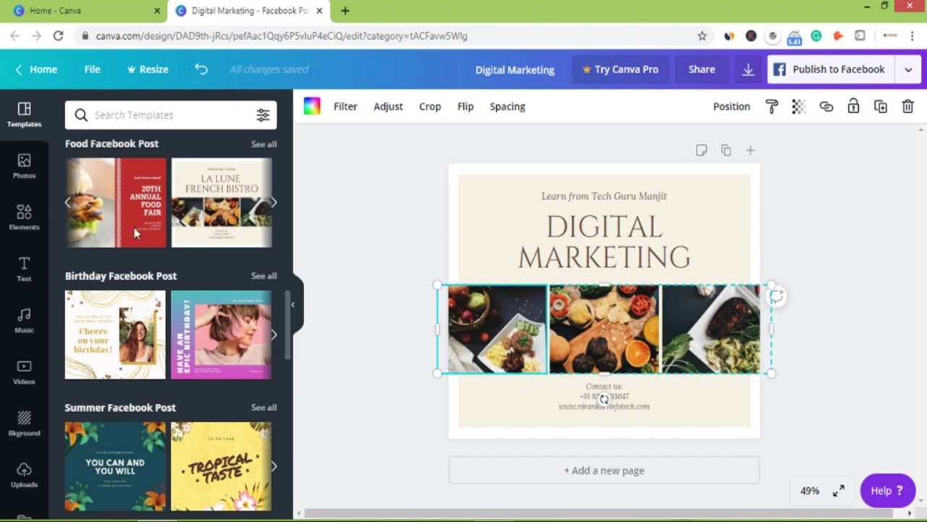
click(23, 166)
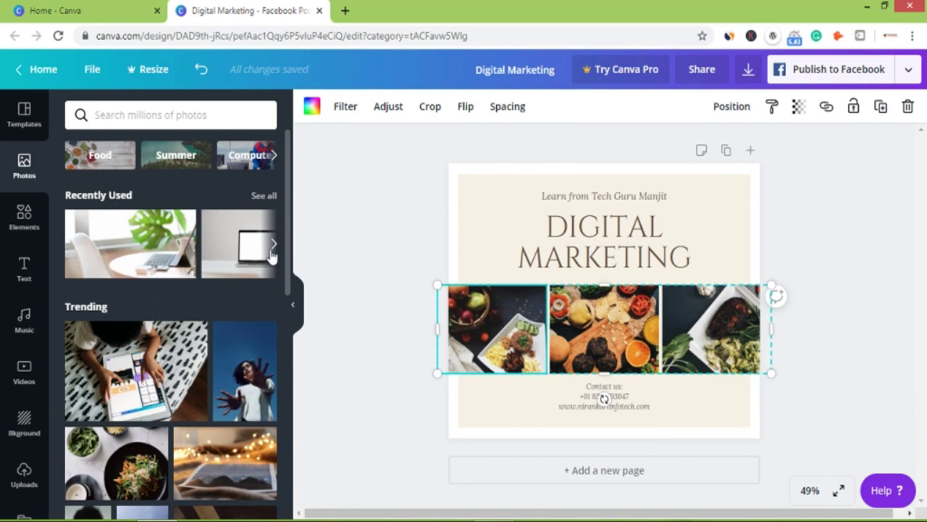
click(121, 110)
text(digital)
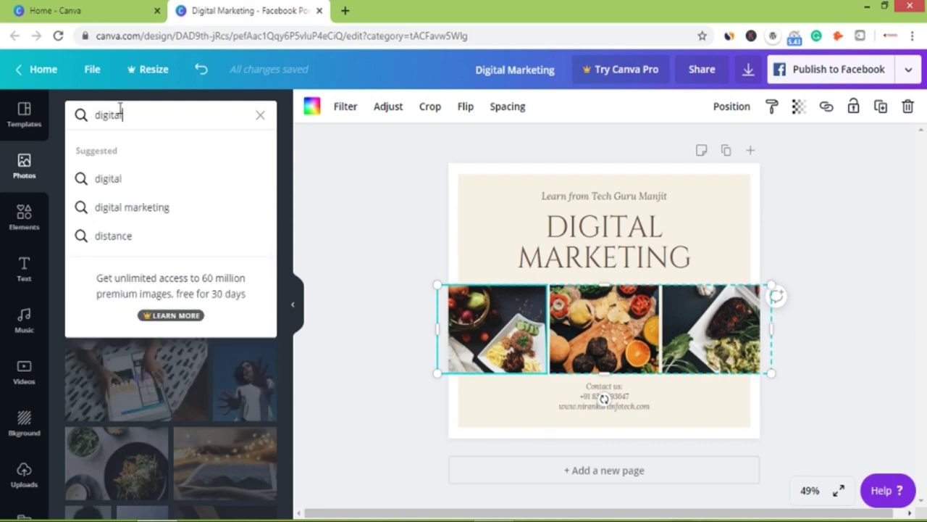
key(Return)
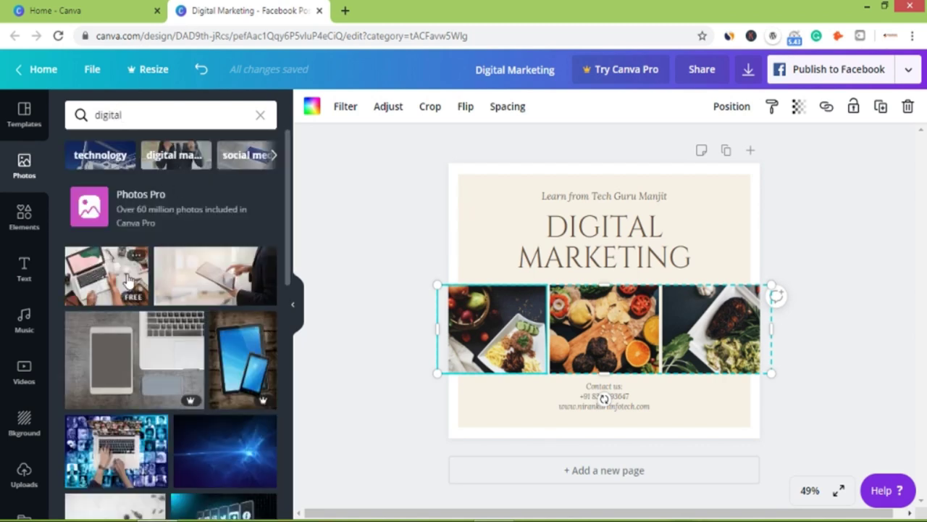
Fill the three grid cells with laptop, desk-laptop and woman-at-laptop photos.
drag(109, 279, 506, 318)
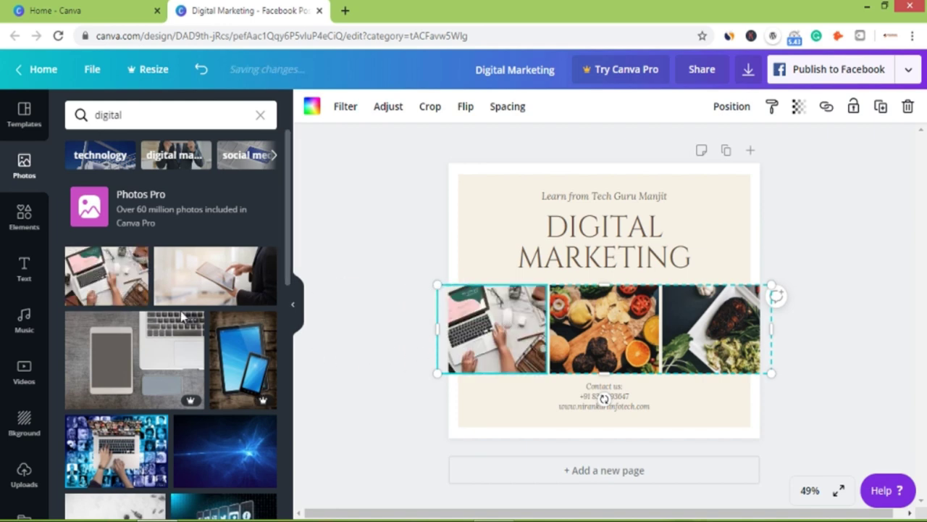
drag(133, 381, 609, 348)
scroll(151, 337, down, 2)
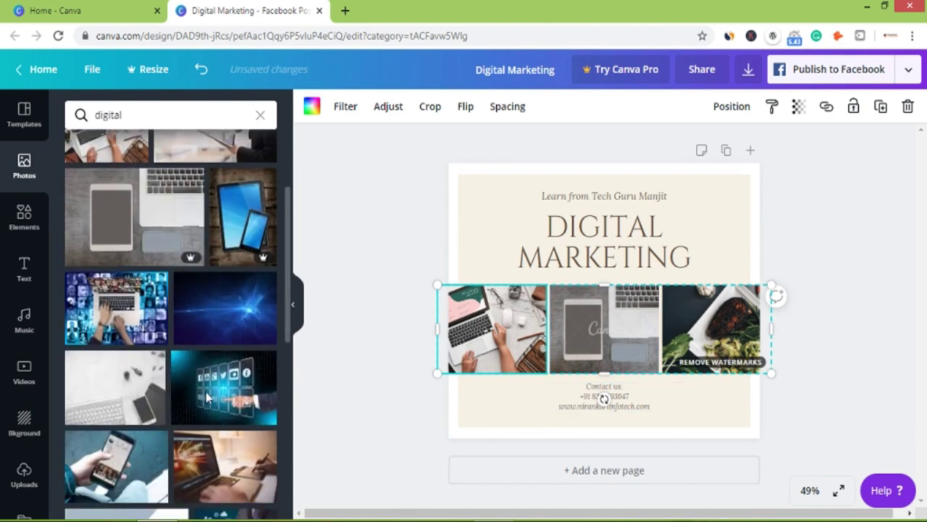
scroll(151, 337, down, 2)
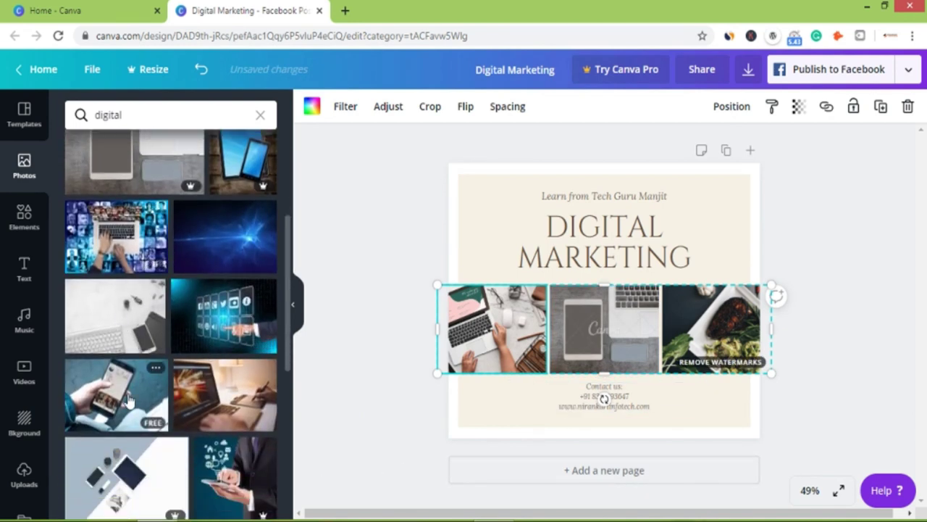
scroll(201, 391, down, 3)
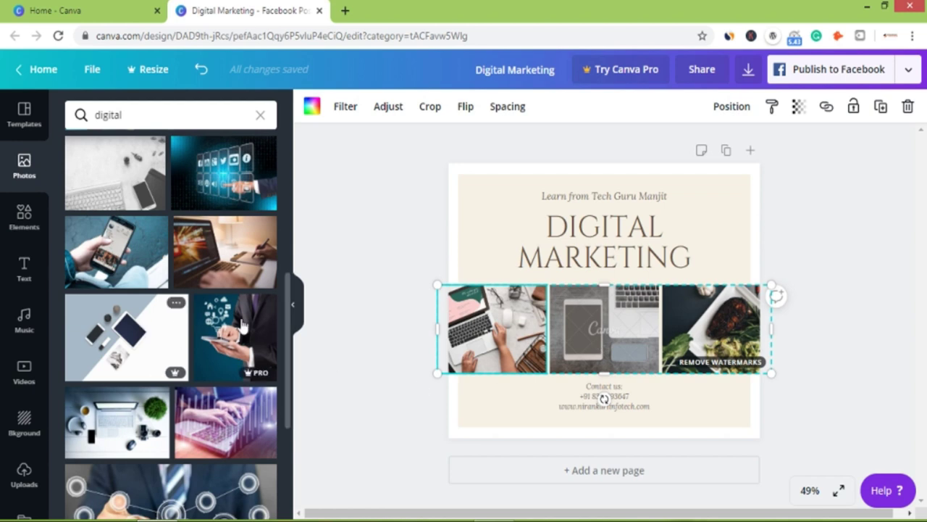
scroll(266, 324, down, 2)
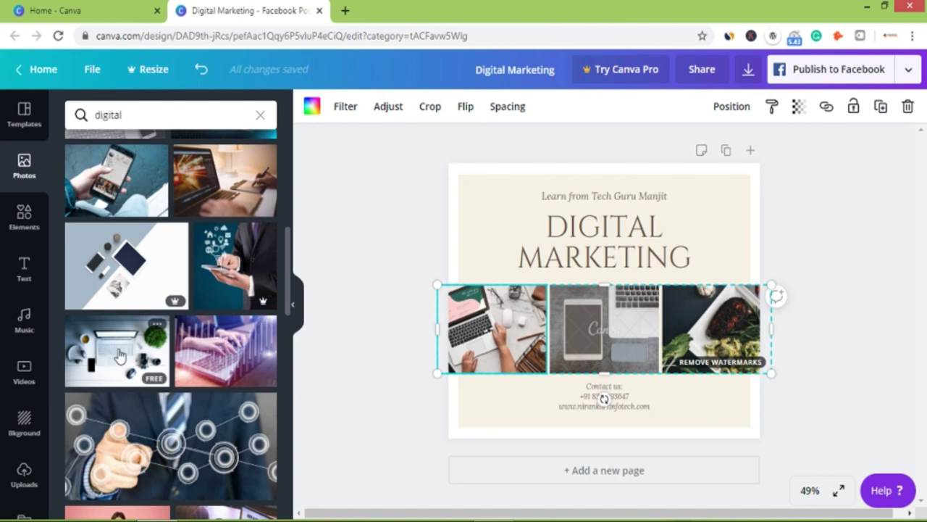
drag(116, 351, 632, 337)
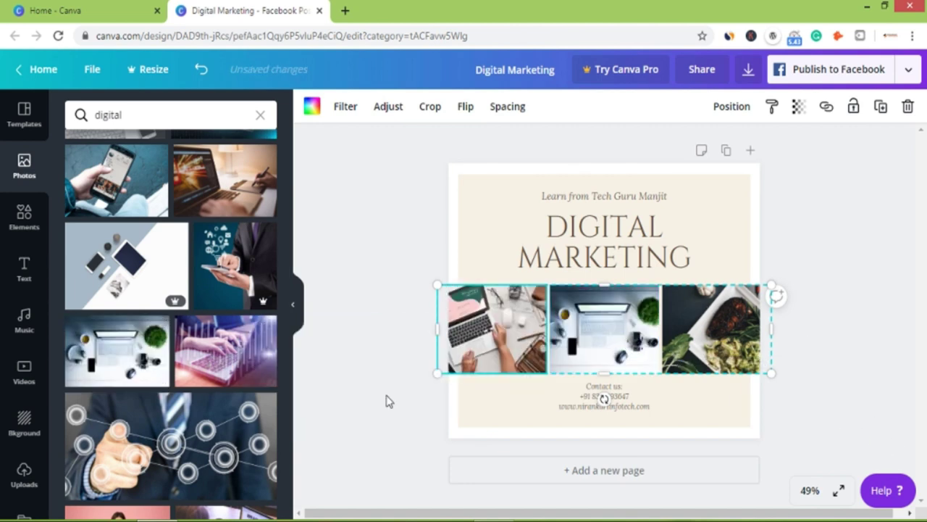
scroll(190, 397, down, 3)
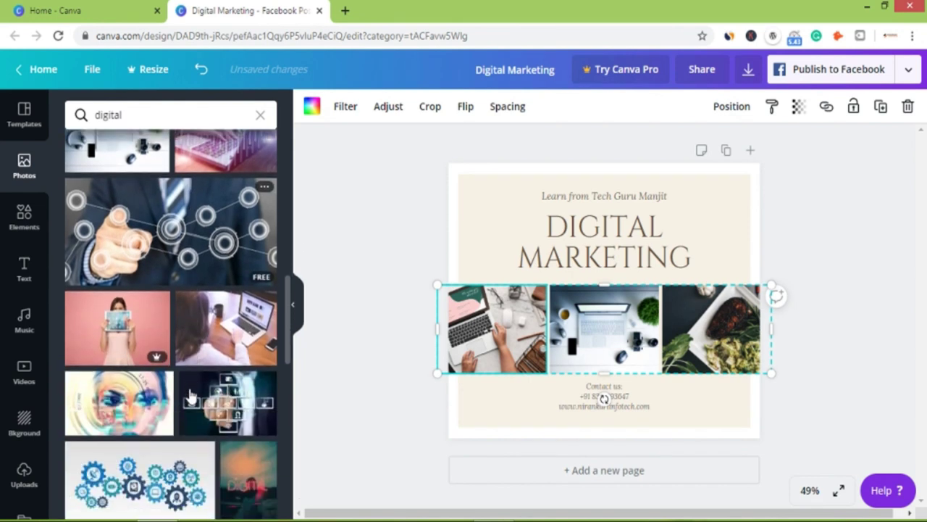
drag(226, 327, 710, 326)
click(870, 328)
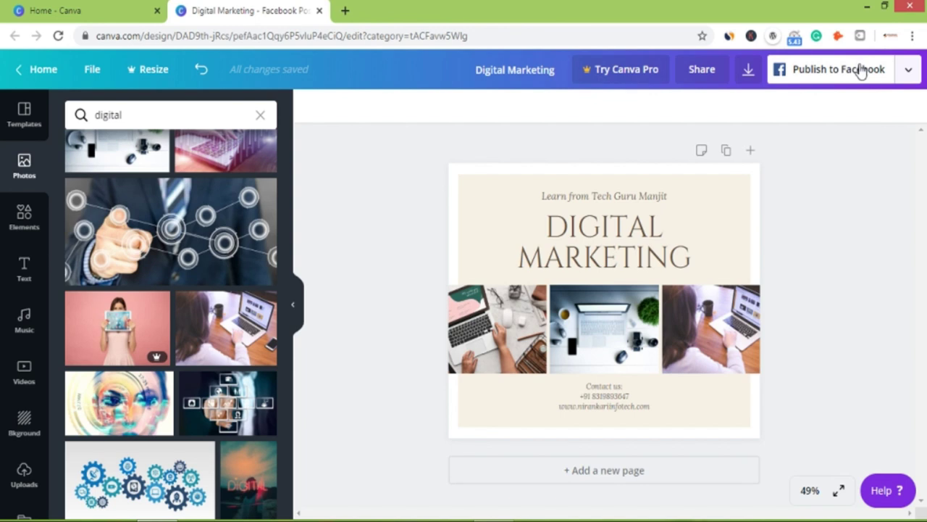
Download the design as a PNG file.
click(909, 70)
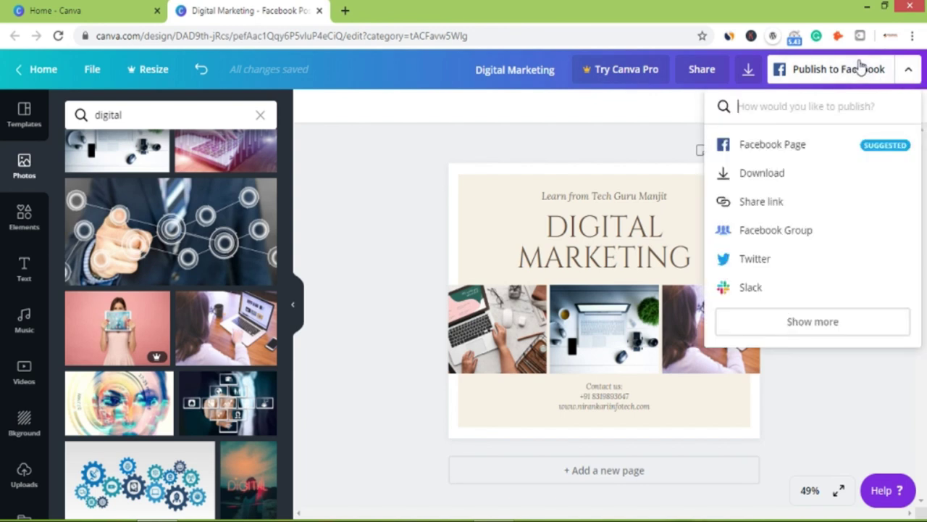
click(762, 177)
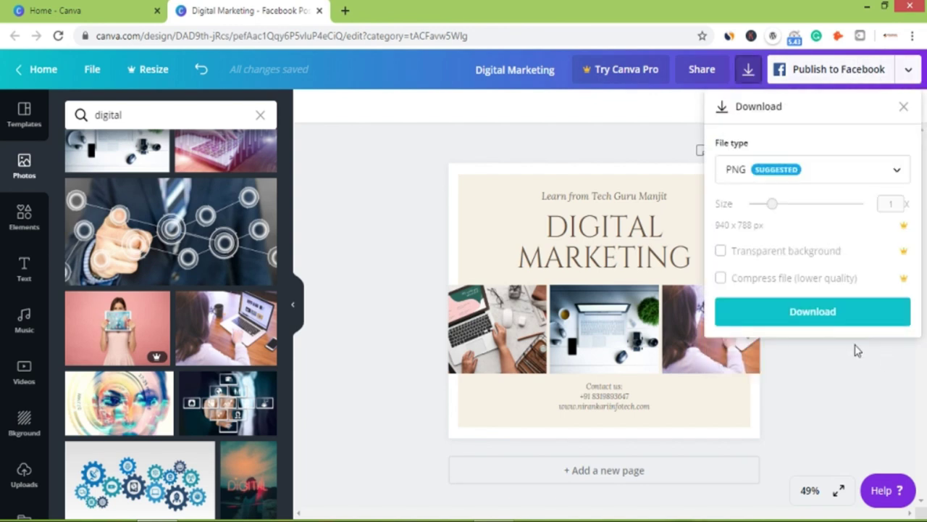
click(833, 320)
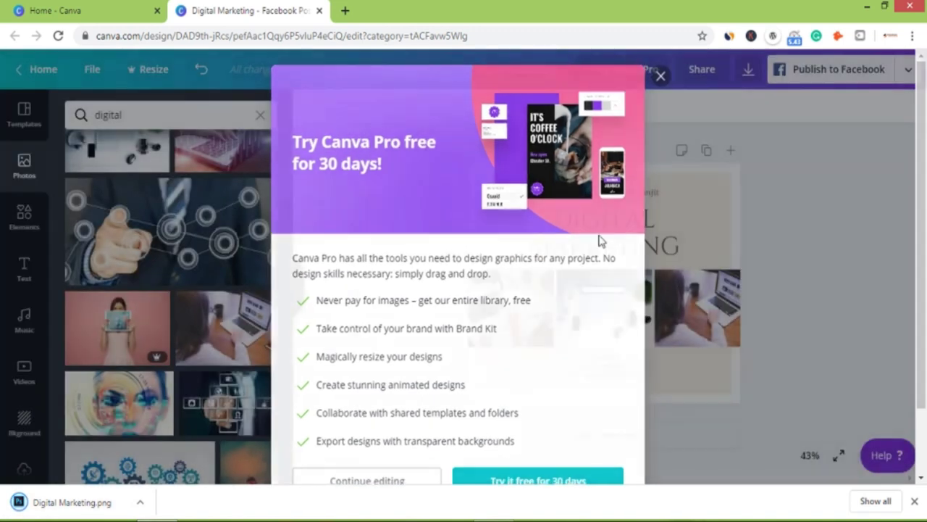
Dismiss the Canva Pro offer and reveal Digital Marketing.png in the Downloads folder.
click(368, 480)
click(141, 502)
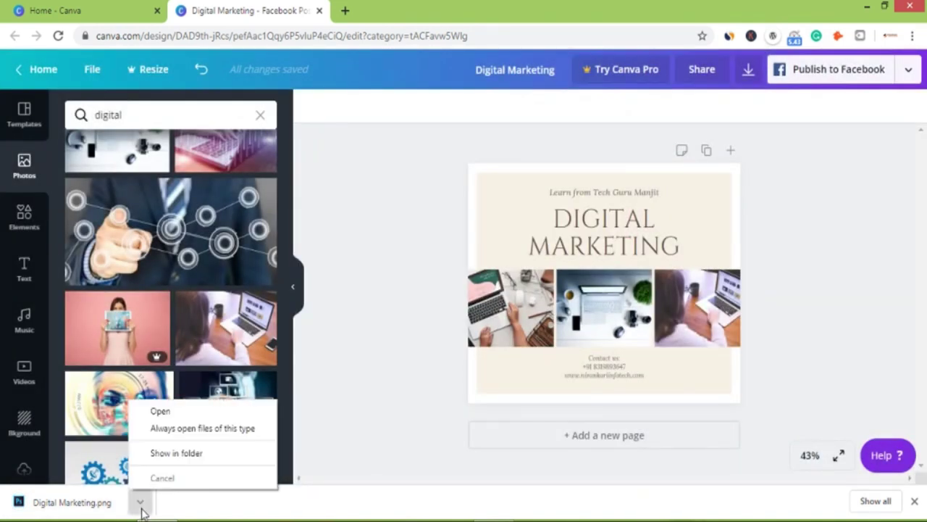
click(176, 453)
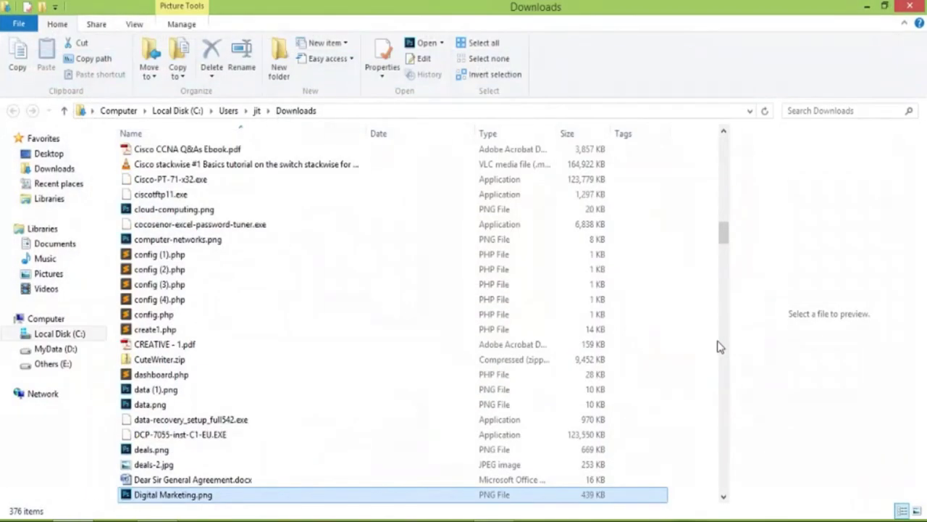
Open Digital Marketing.png with Windows Photo Viewer.
right_click(193, 496)
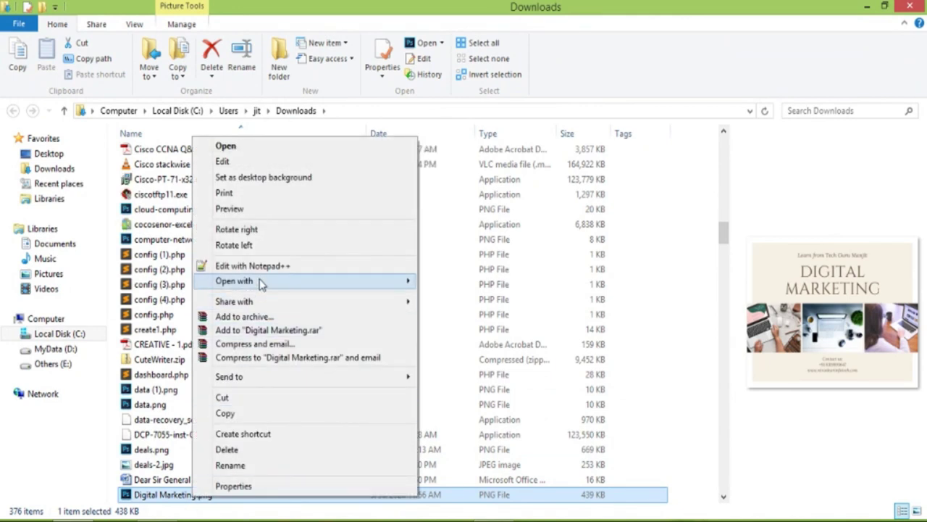
mouse_move(262, 284)
click(479, 390)
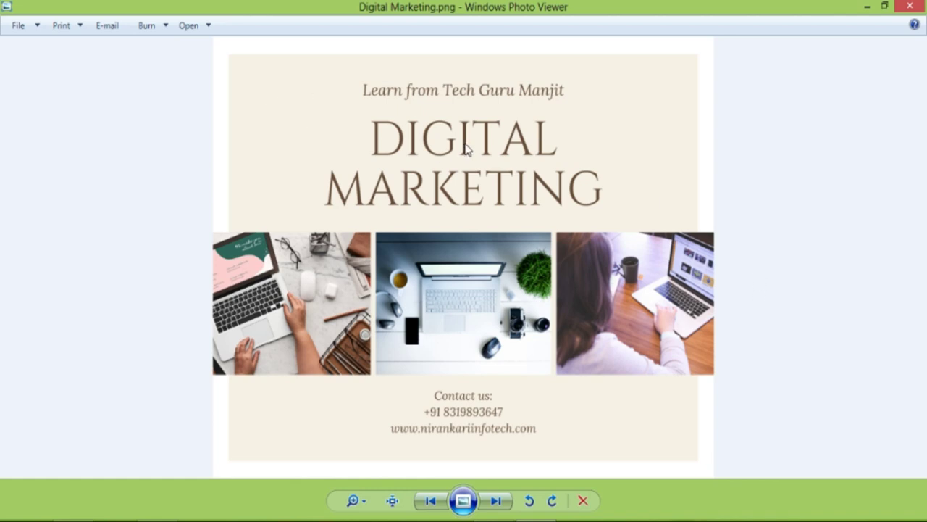
Close Windows Photo Viewer to return to the Canva poster design.
click(909, 7)
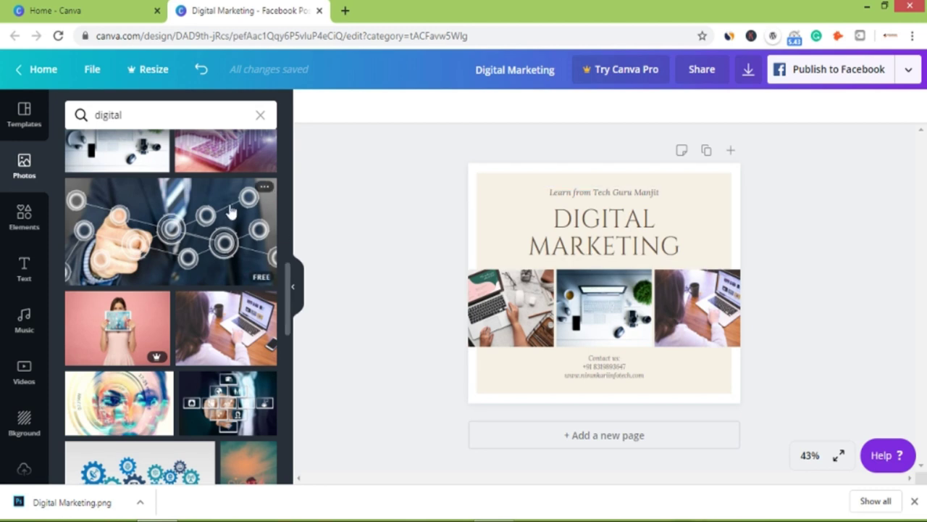
Delete the DIGITAL MARKETING heading, the beige background block and the tagline text.
click(701, 218)
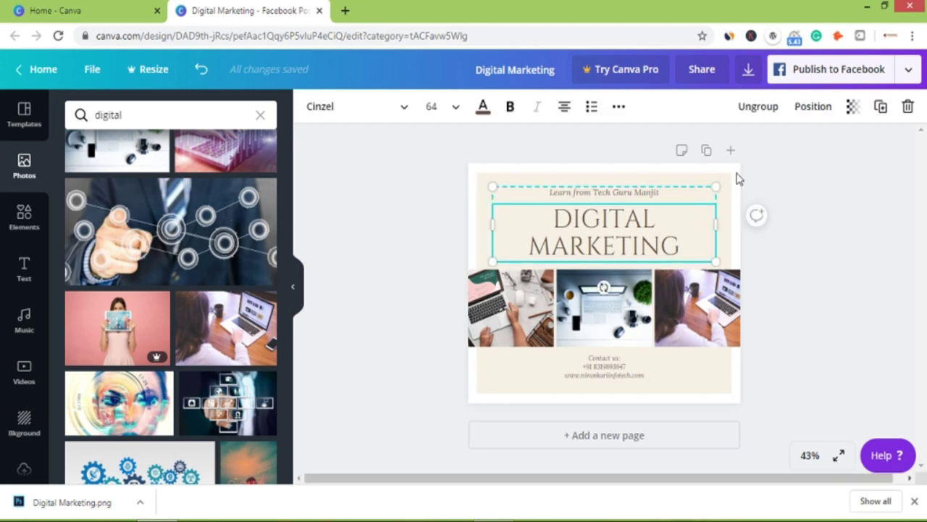
key(Delete)
click(664, 182)
key(Delete)
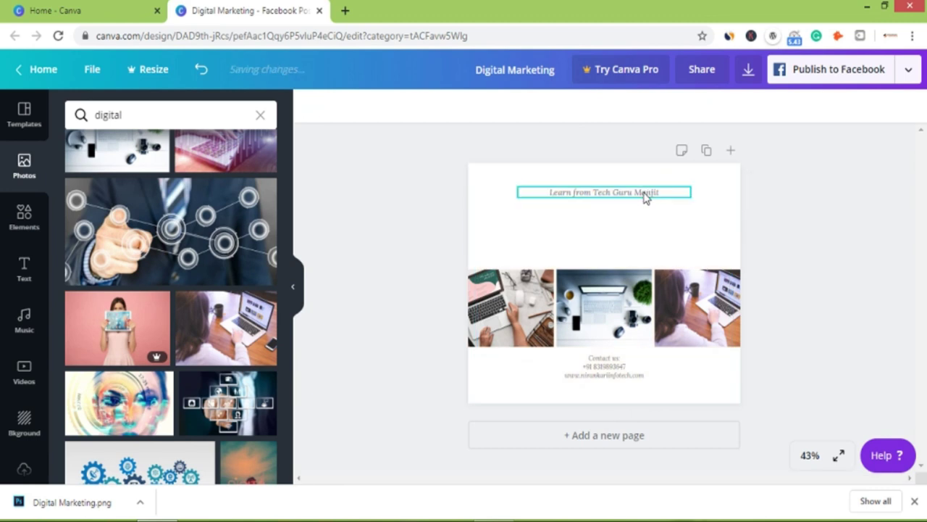
click(647, 196)
click(655, 189)
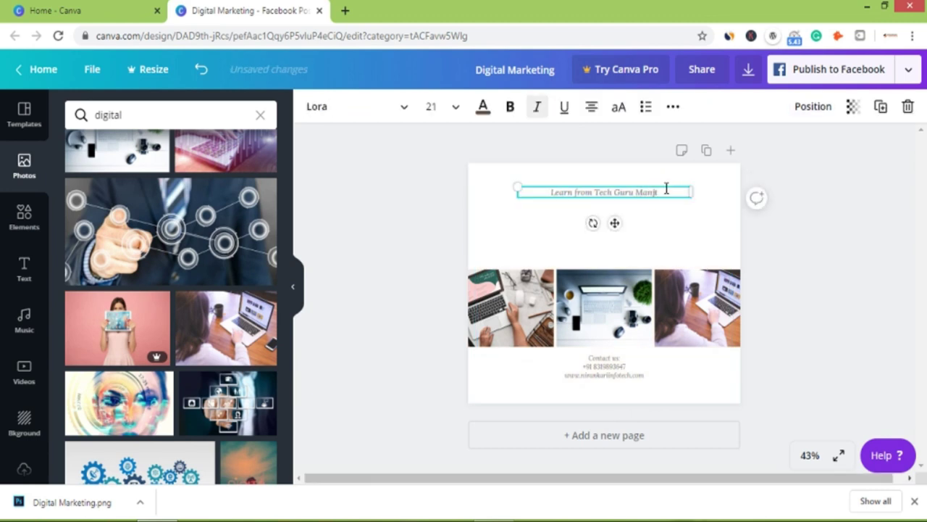
click(671, 229)
click(657, 197)
key(Delete)
Delete the photo row and the contact details text, leaving a blank page.
click(645, 281)
key(Delete)
click(614, 356)
key(Delete)
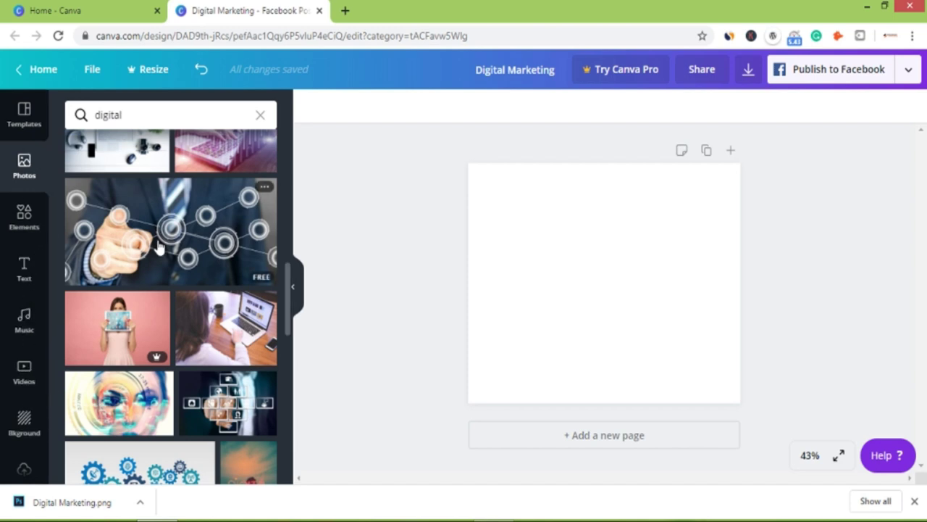
Open the Background panel and browse down through the texture and colour thumbnails.
click(24, 428)
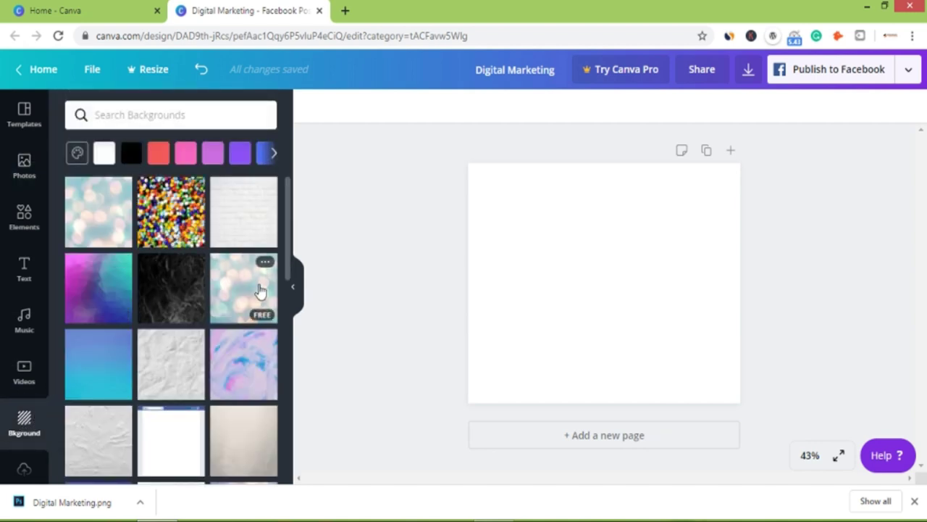
scroll(261, 290, down, 2)
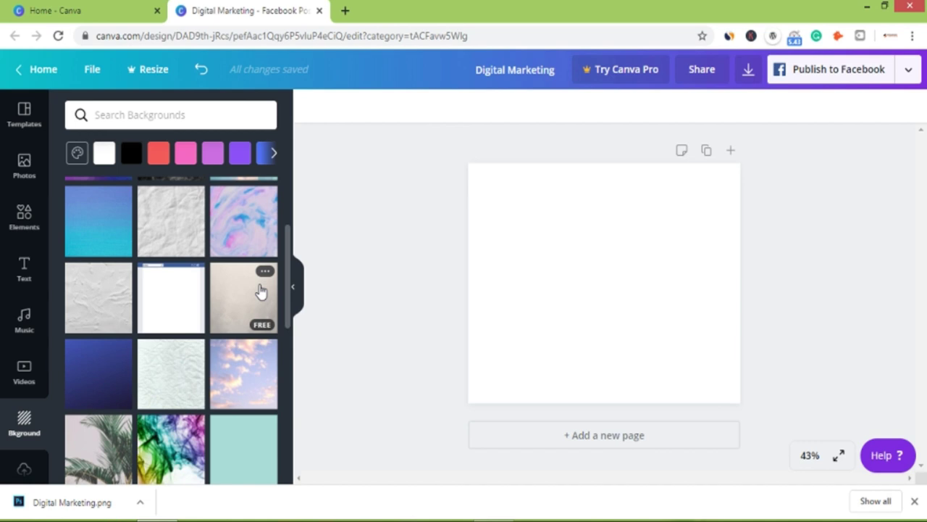
scroll(261, 290, down, 1)
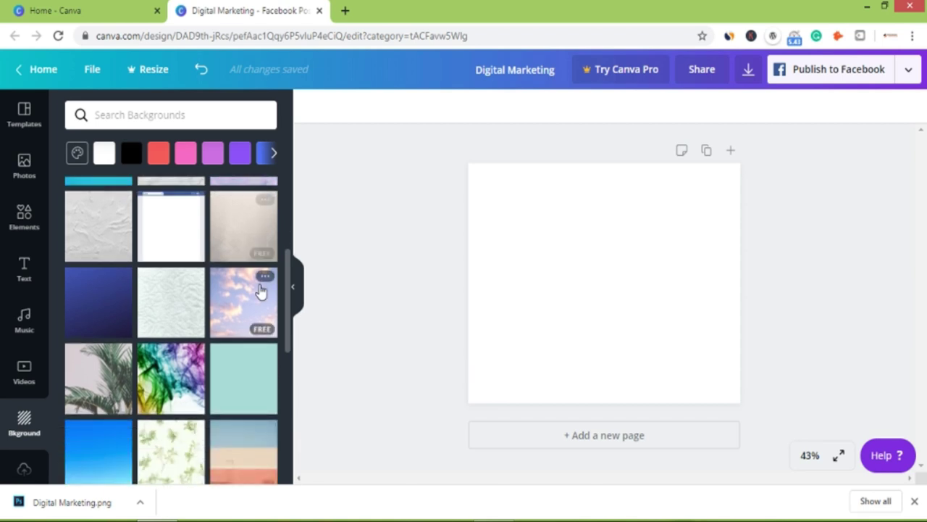
scroll(261, 290, down, 1)
scroll(261, 290, down, 3)
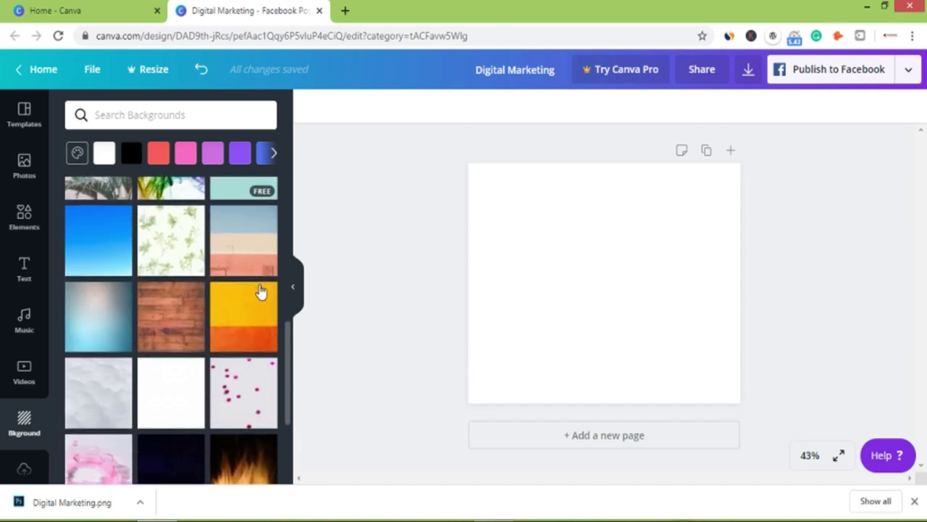
scroll(260, 289, down, 2)
scroll(260, 290, down, 1)
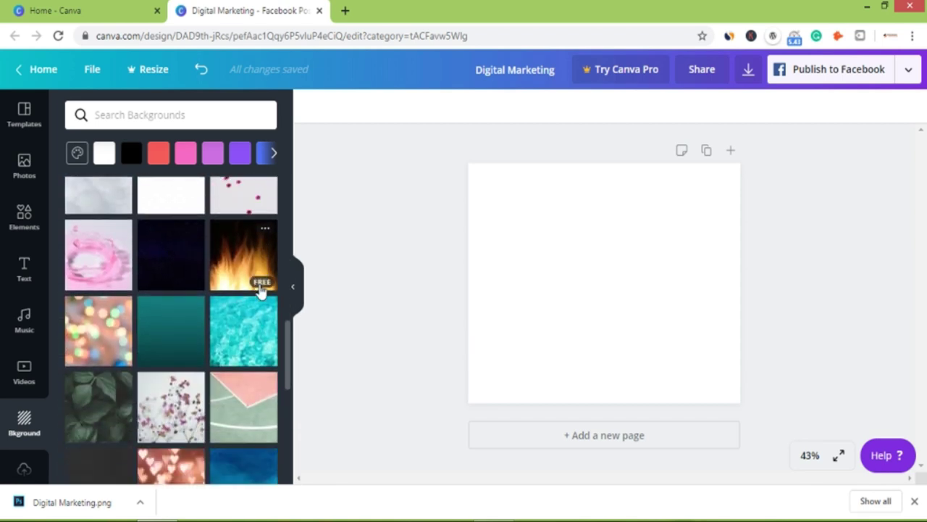
scroll(261, 290, down, 2)
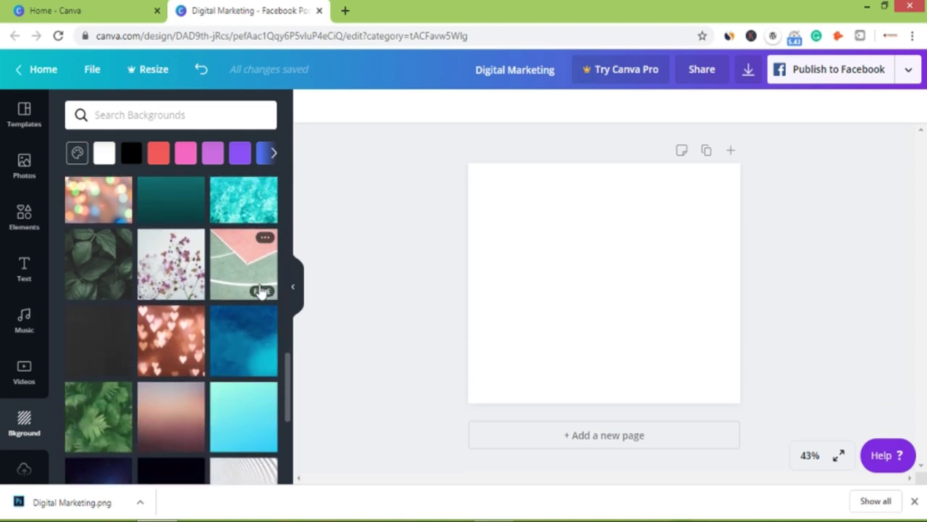
scroll(261, 290, down, 2)
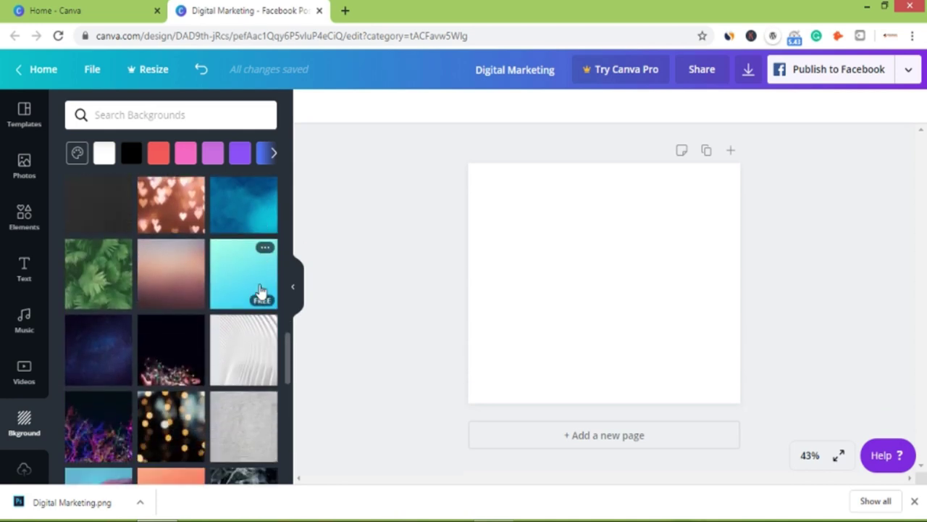
scroll(261, 291, down, 2)
scroll(261, 291, down, 1)
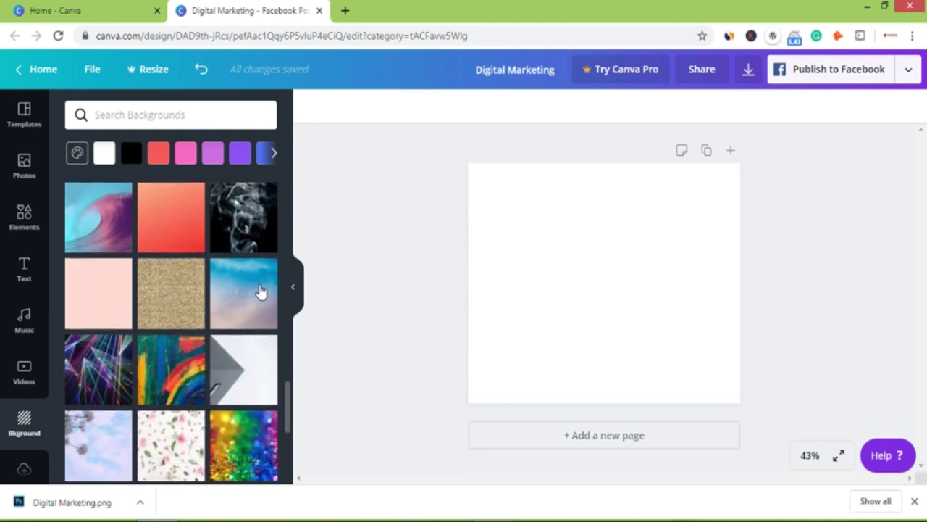
scroll(261, 291, down, 3)
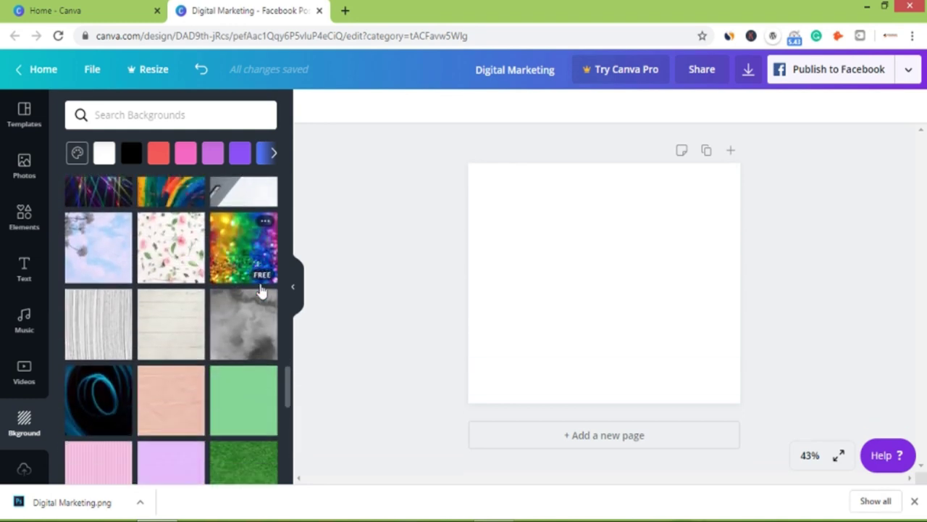
scroll(260, 292, down, 2)
scroll(261, 292, down, 2)
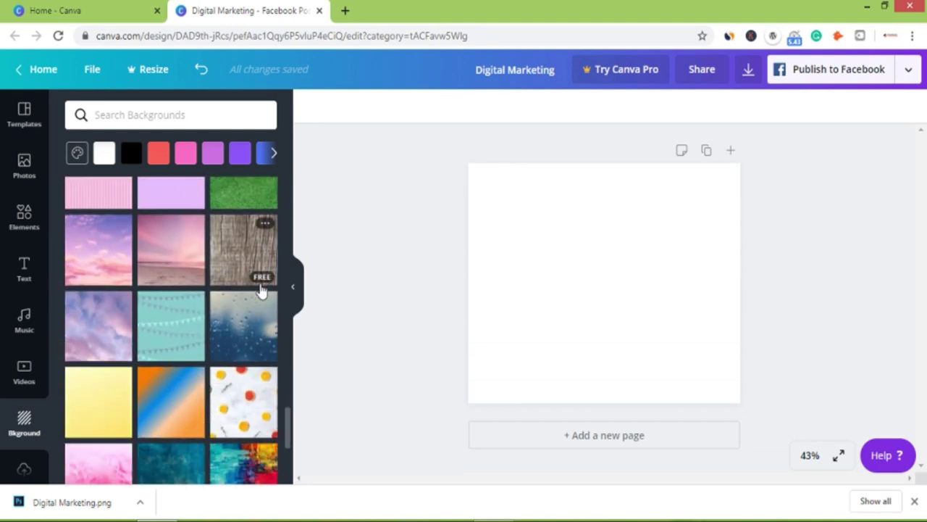
scroll(261, 292, down, 3)
scroll(261, 292, down, 2)
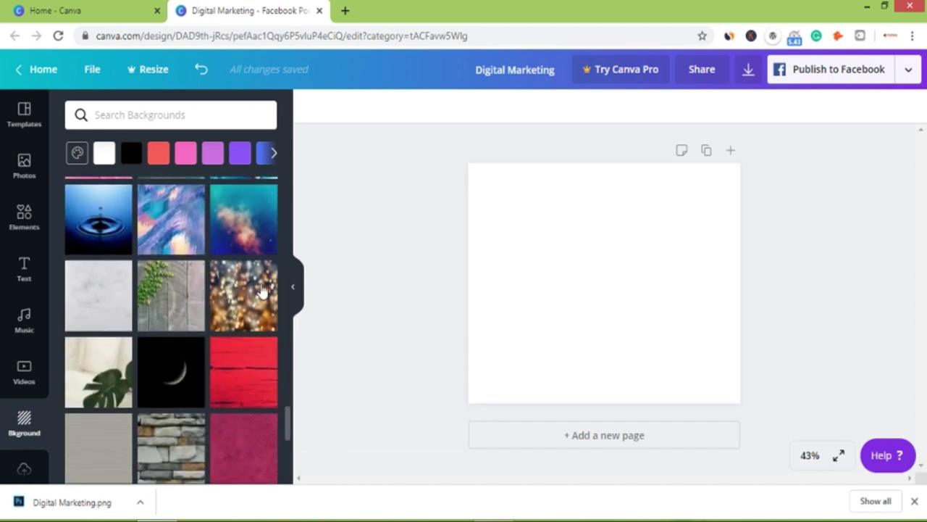
scroll(264, 289, down, 2)
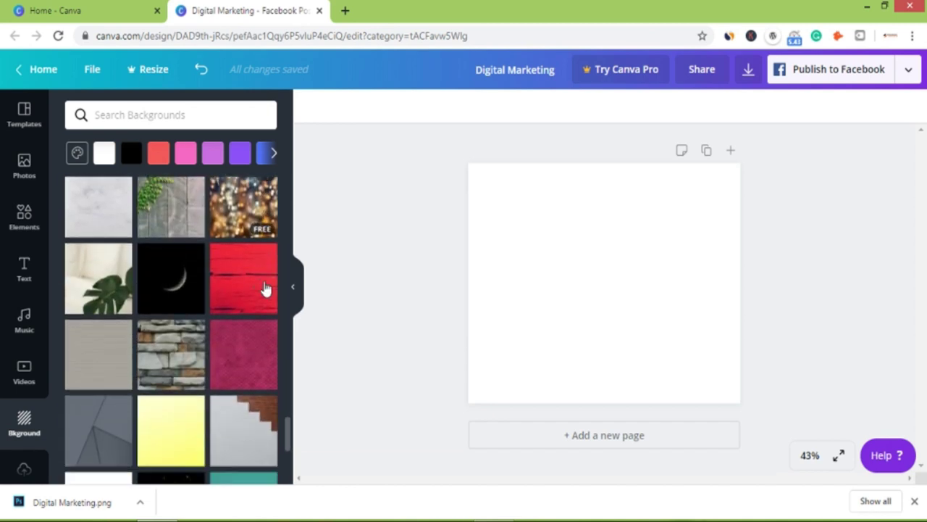
scroll(265, 288, down, 3)
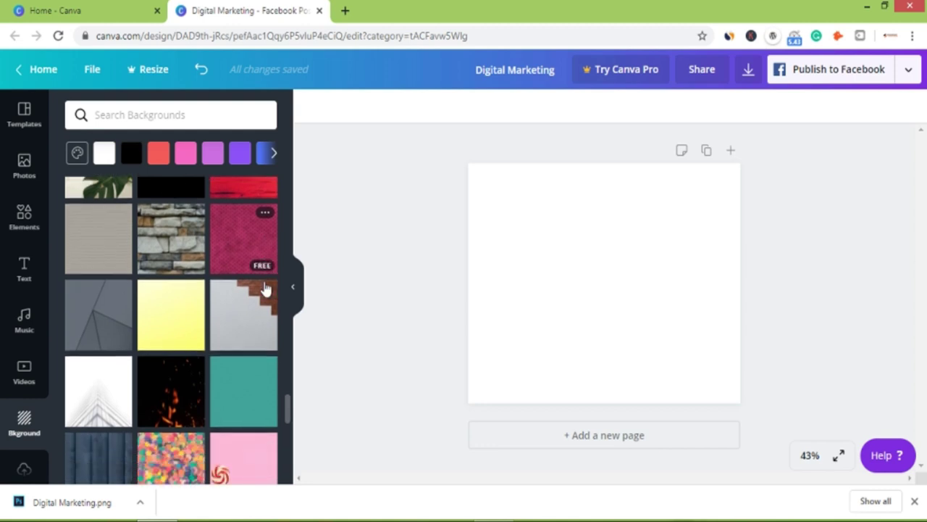
scroll(264, 288, down, 2)
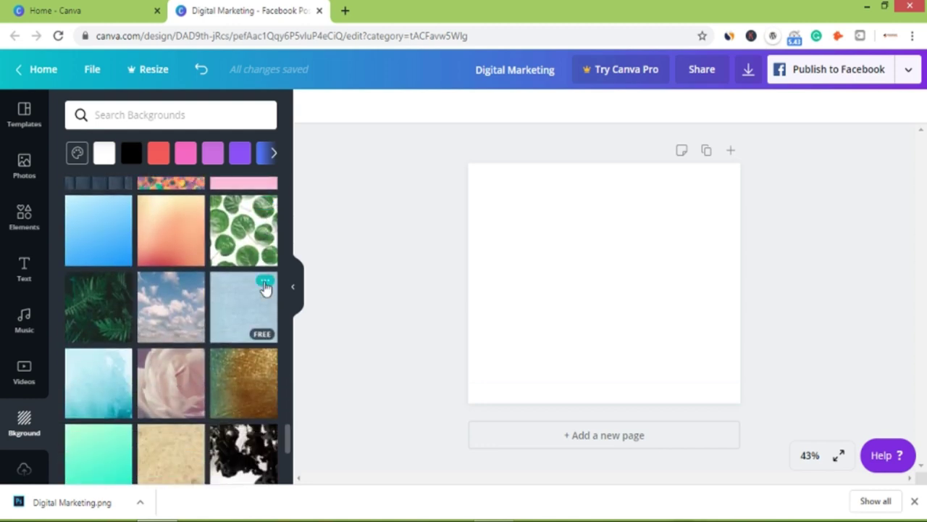
scroll(265, 289, down, 3)
scroll(264, 288, down, 2)
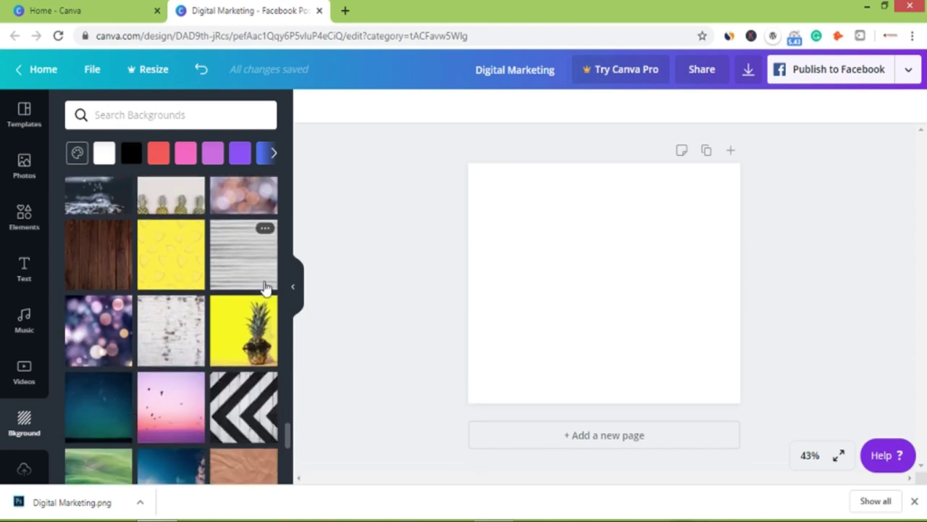
scroll(265, 288, down, 6)
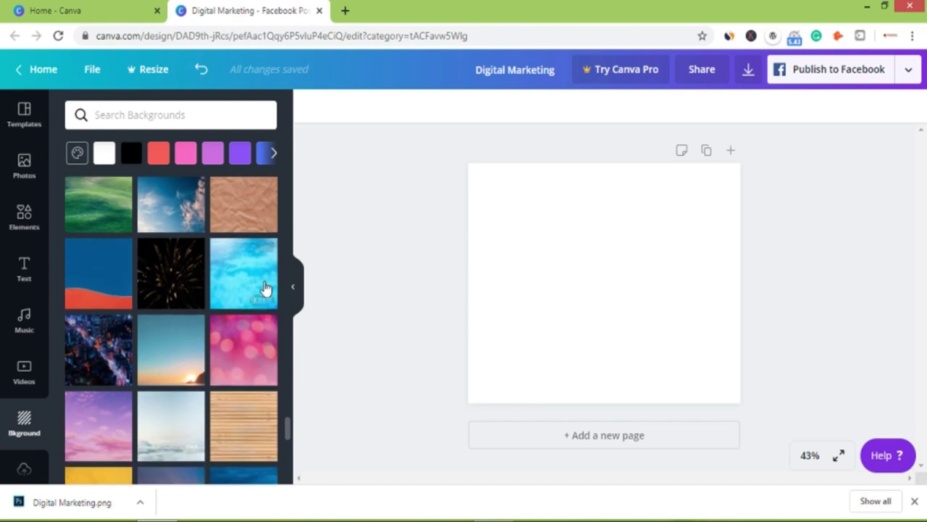
text(web desig)
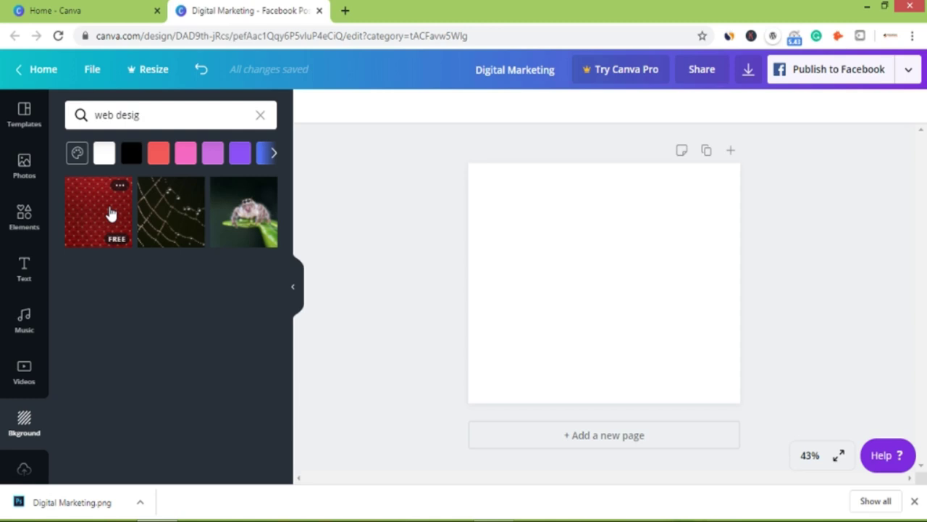
click(166, 211)
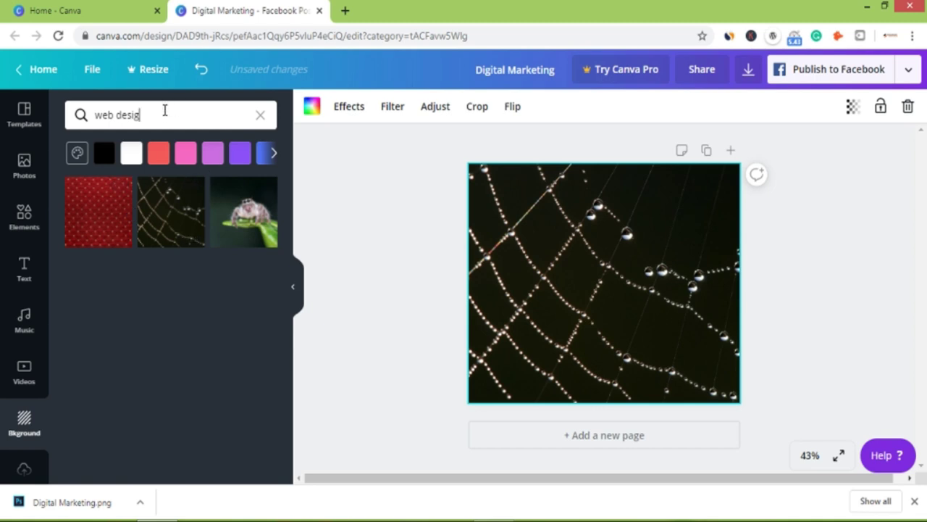
key(ctrl+a)
key(BackSpace)
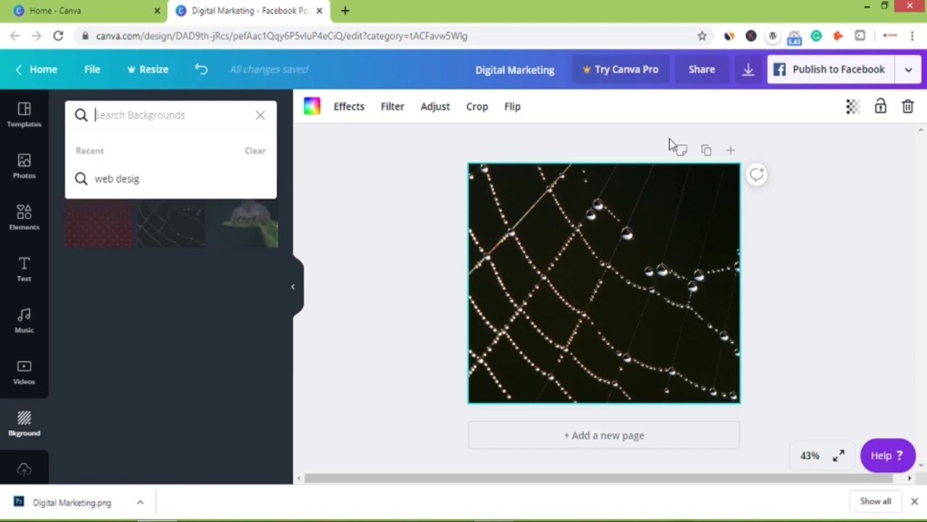
click(325, 223)
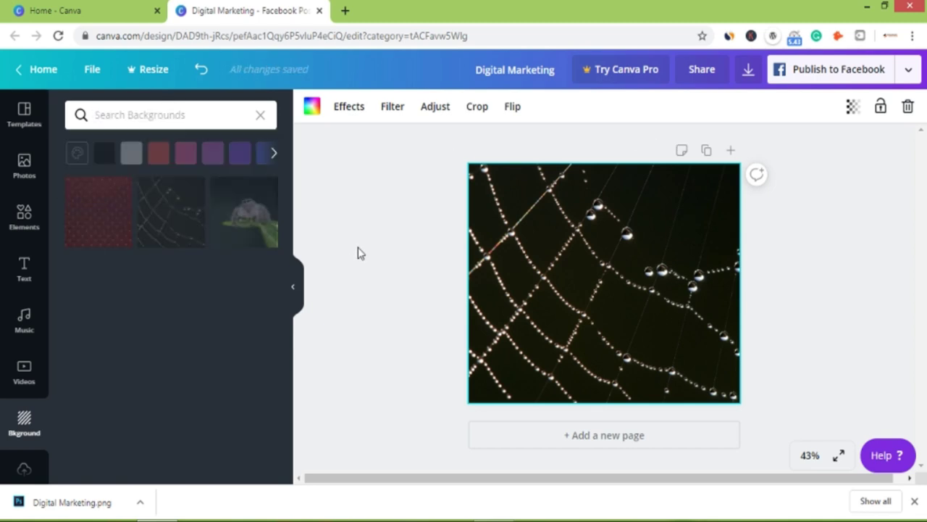
click(161, 120)
key(Return)
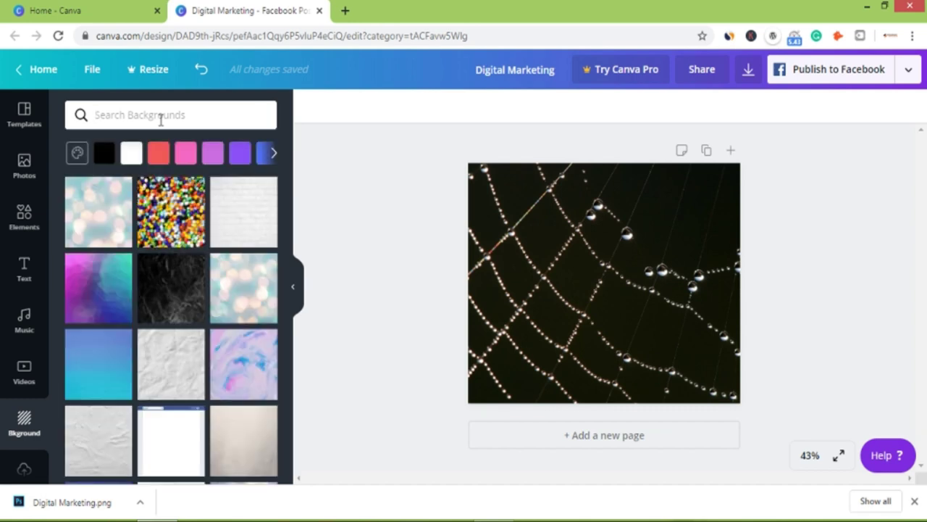
scroll(187, 280, down, 15)
scroll(205, 336, down, 5)
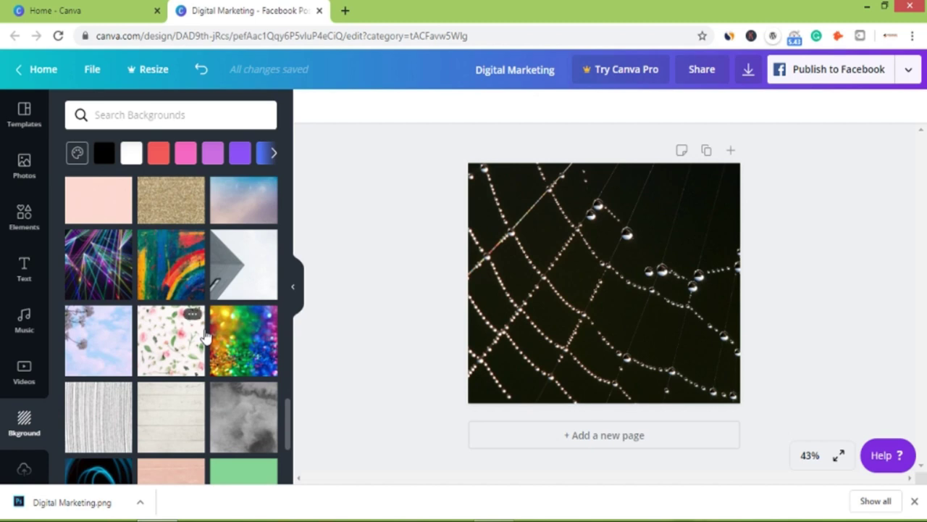
scroll(205, 335, down, 5)
scroll(205, 335, down, 6)
scroll(205, 335, down, 2)
scroll(205, 336, down, 8)
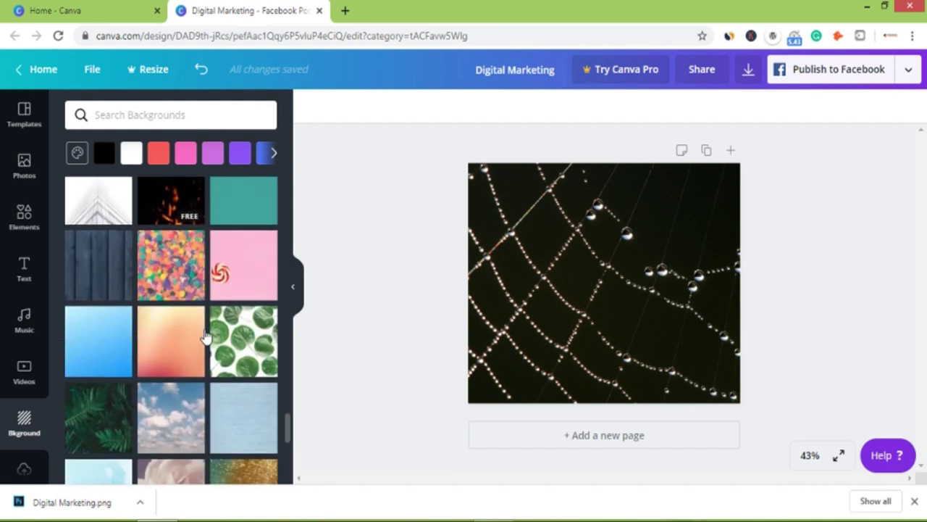
scroll(205, 335, down, 3)
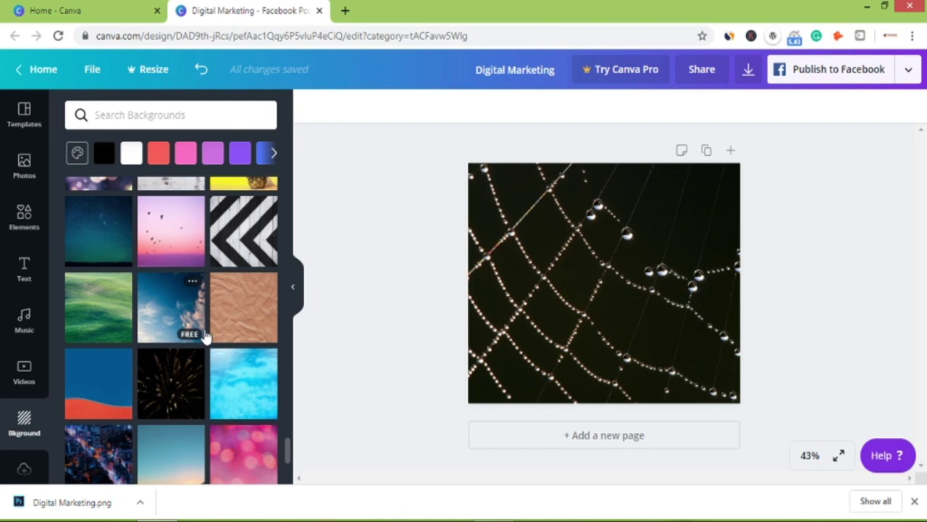
scroll(205, 336, down, 2)
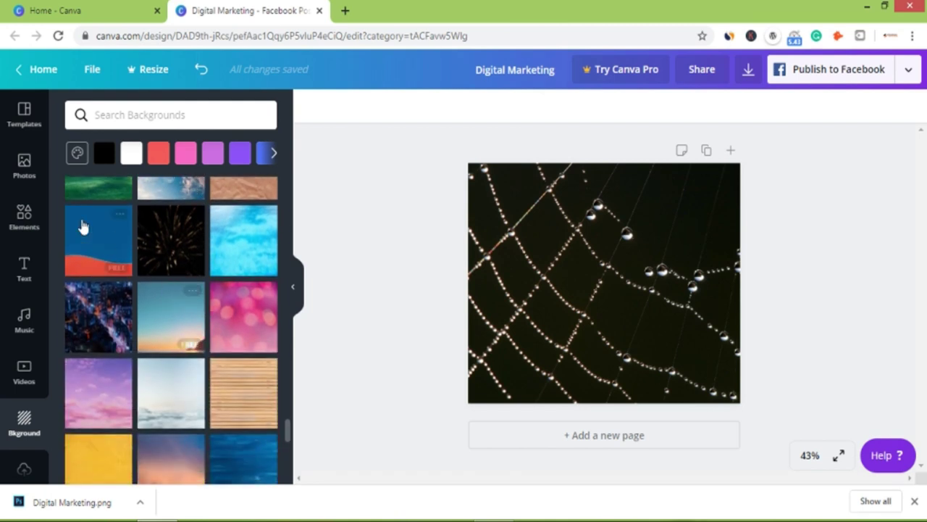
Apply the blue background with the orange-red bottom wave, replacing the spider web photo.
click(89, 231)
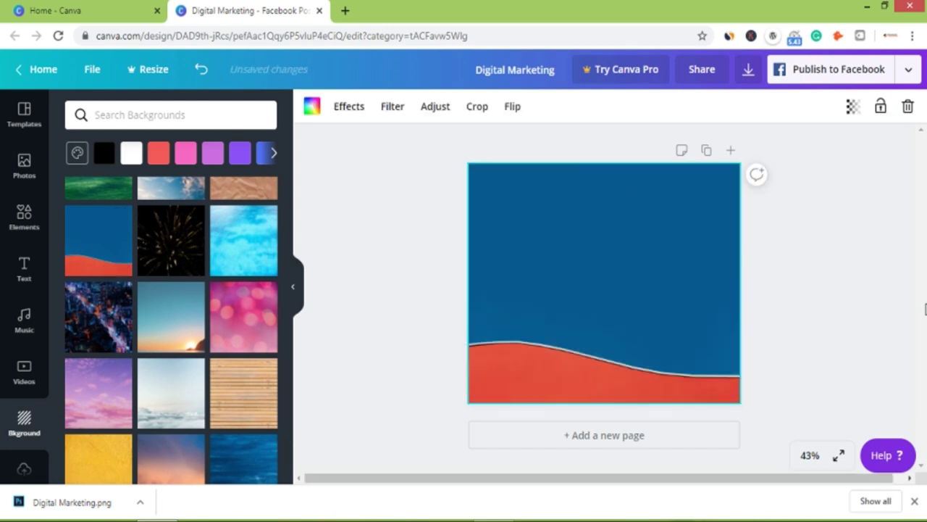
click(834, 255)
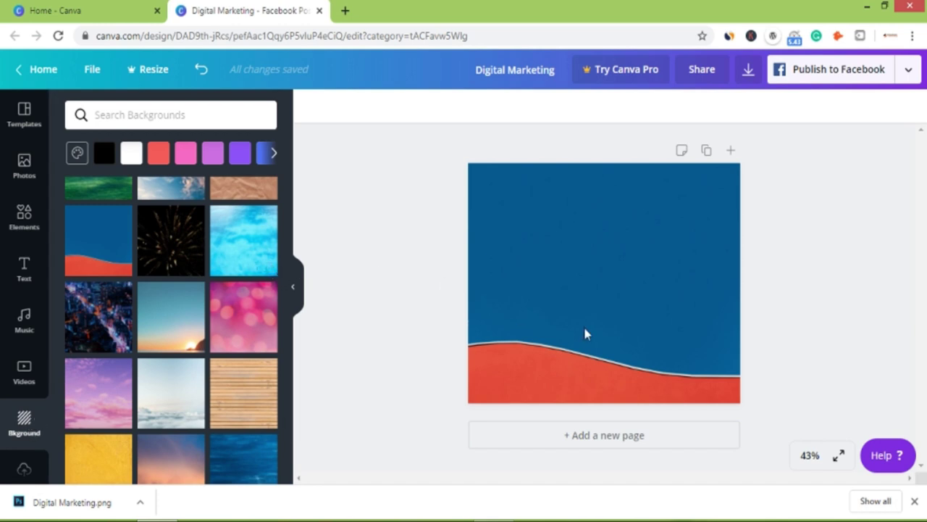
scroll(32, 421, down, 2)
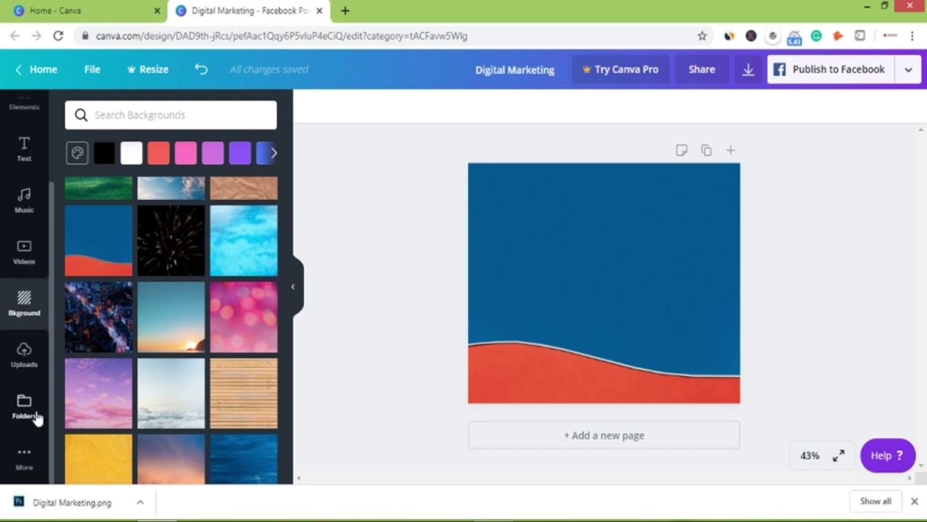
Add the uploaded Nirankari Infotech logo, shrink it, and place it in the top-right corner.
click(25, 364)
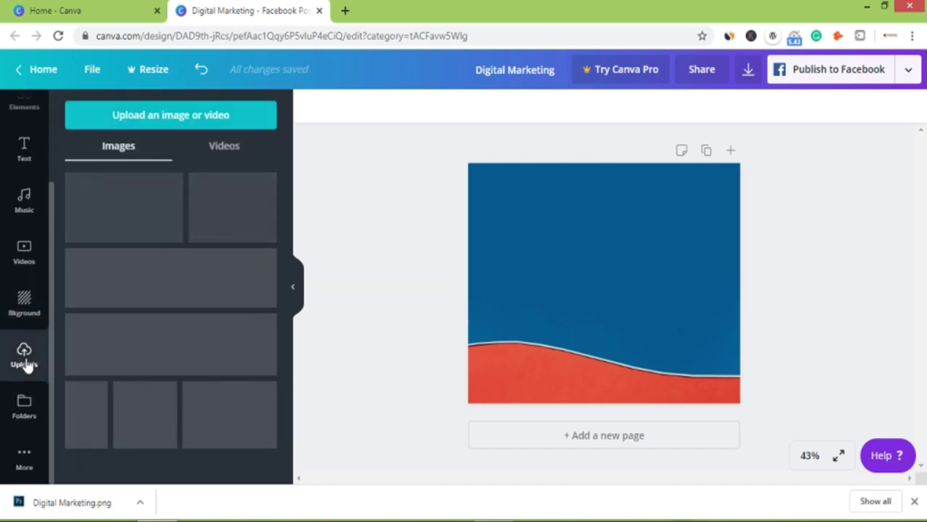
drag(161, 281, 615, 209)
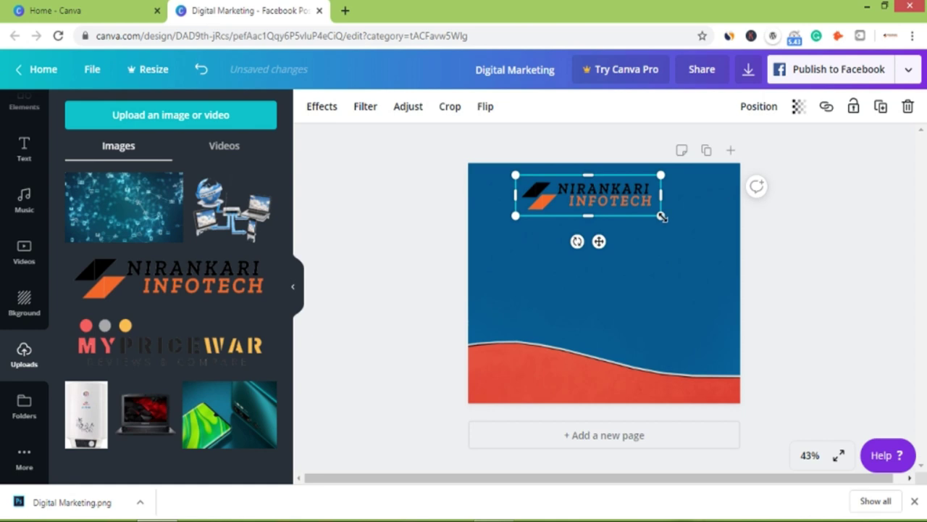
drag(648, 212, 633, 209)
key(ctrl+z)
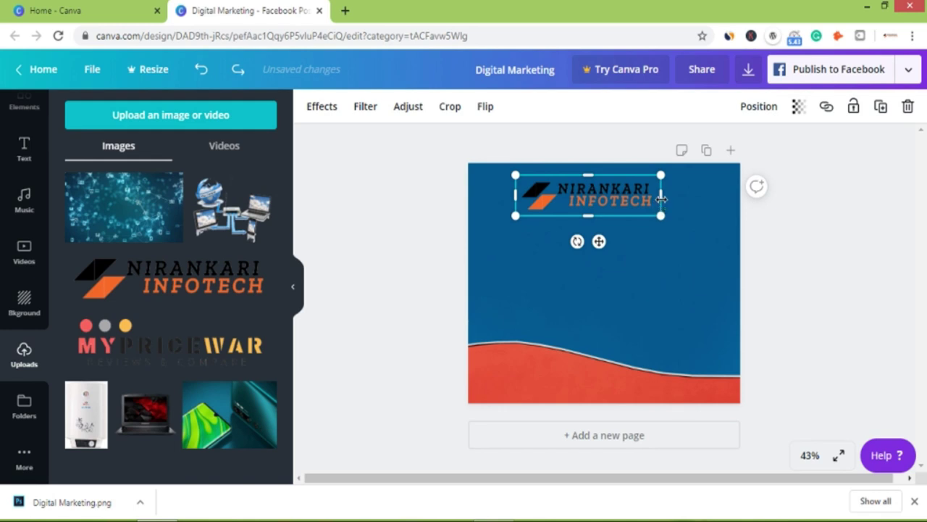
drag(658, 196, 665, 195)
drag(612, 208, 611, 209)
drag(515, 215, 543, 202)
drag(622, 195, 692, 190)
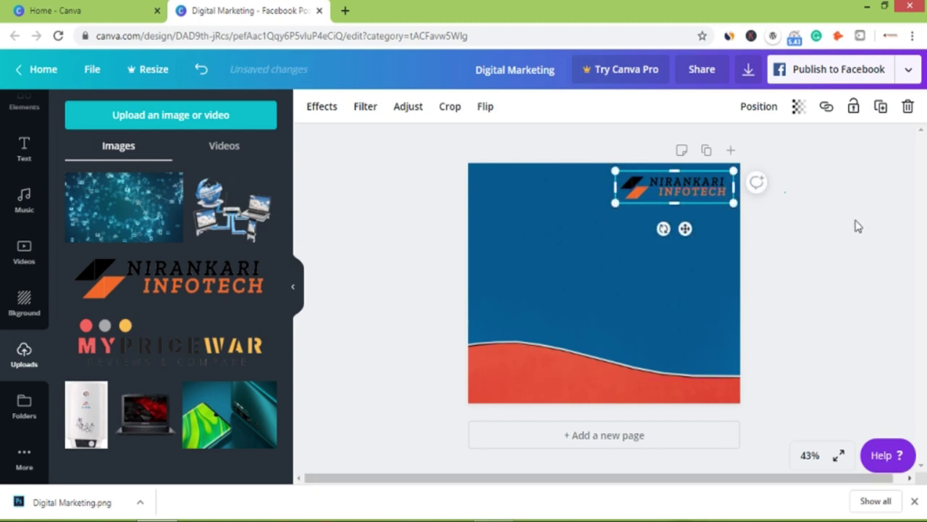
click(857, 226)
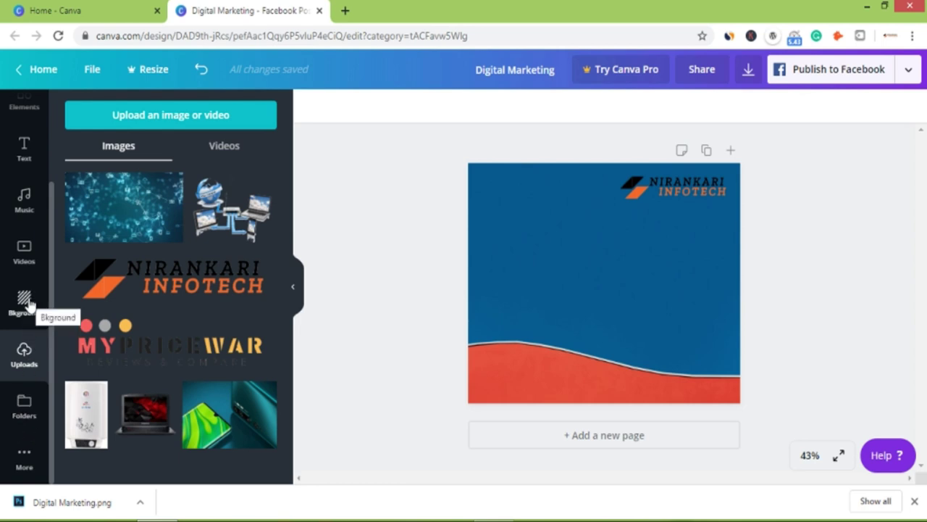
scroll(29, 220, up, 2)
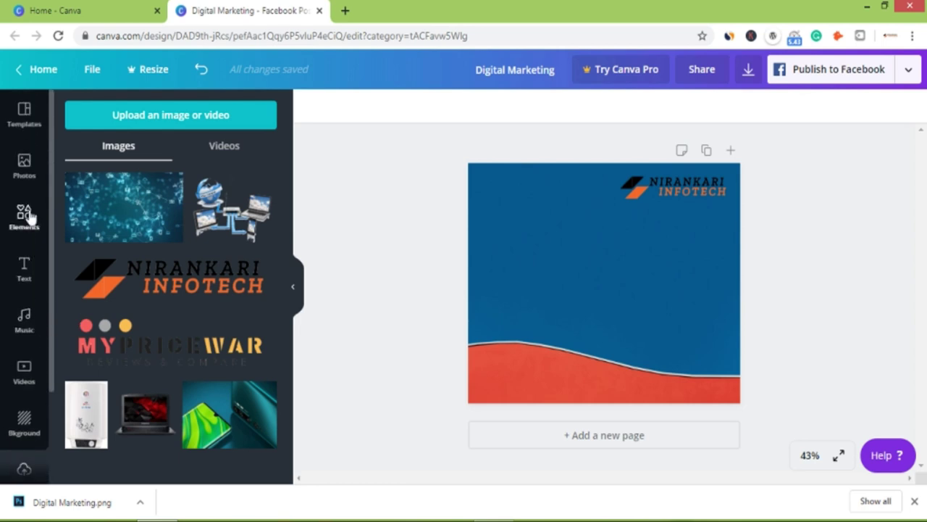
Add a square from the Elements shapes to the top-left corner and shrink it.
click(24, 216)
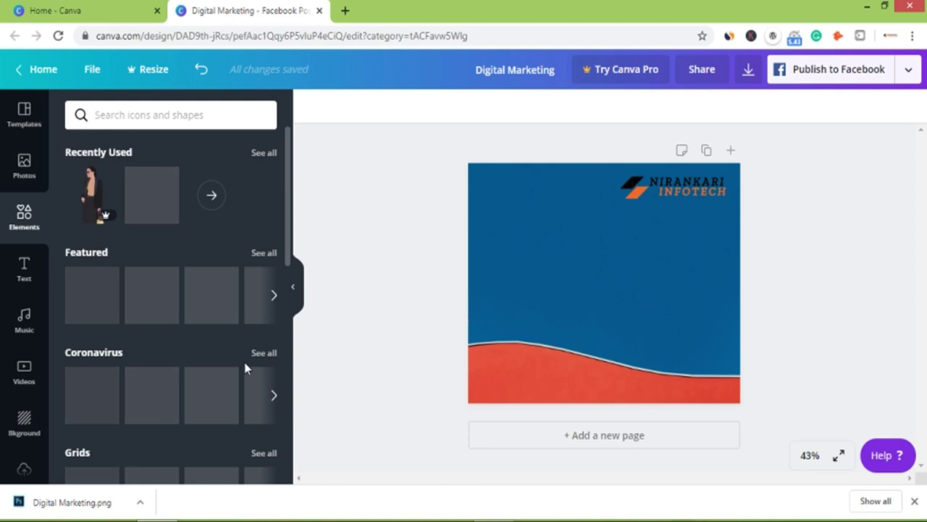
scroll(242, 358, down, 6)
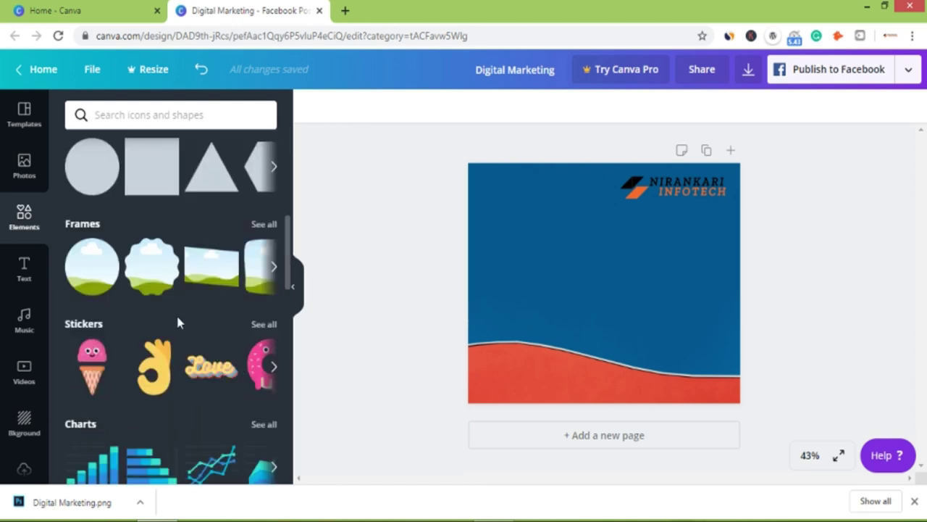
scroll(227, 274, up, 2)
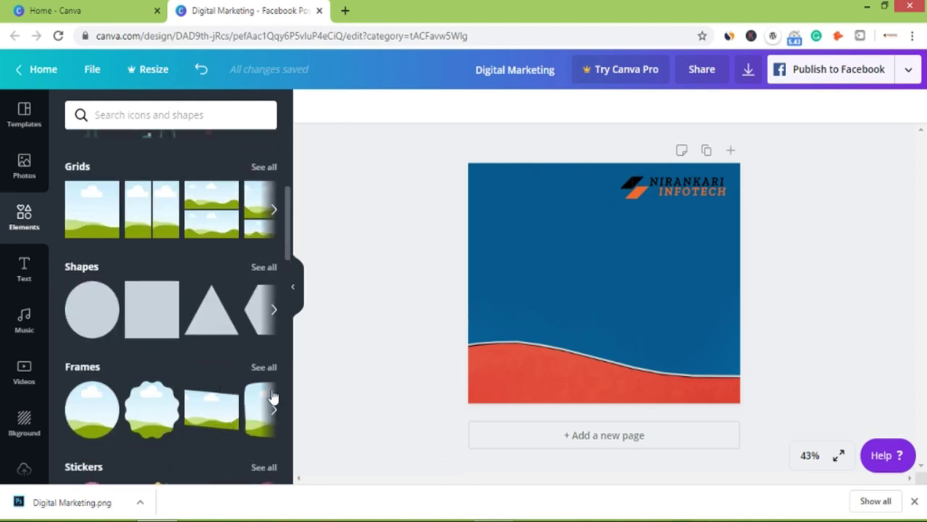
click(273, 310)
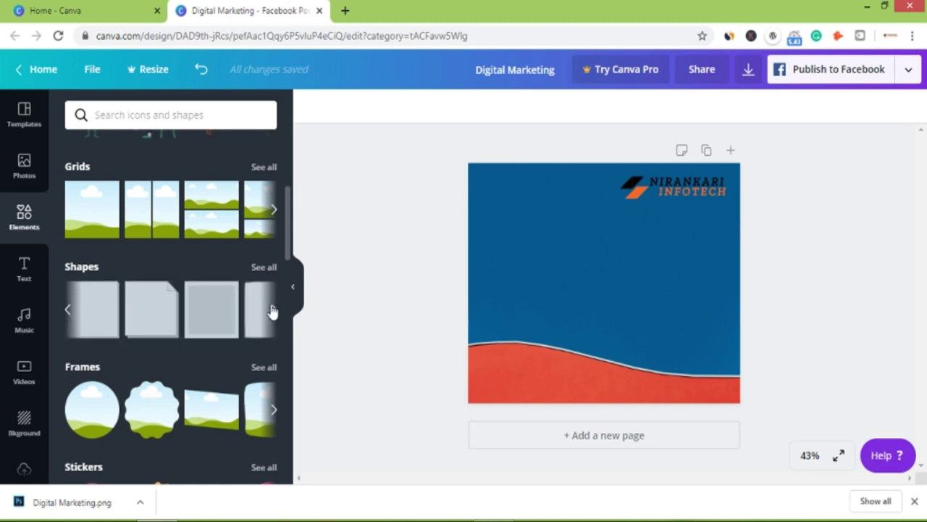
click(273, 311)
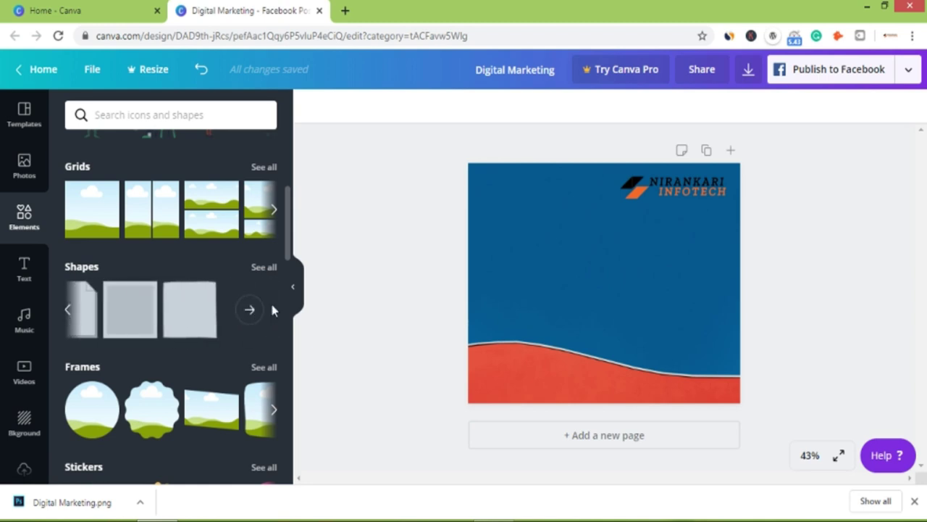
click(69, 313)
click(69, 314)
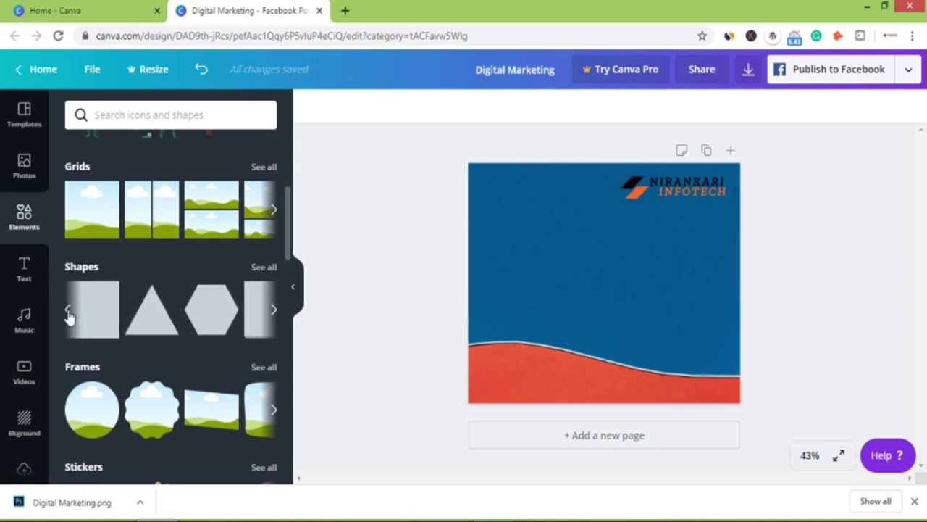
click(68, 313)
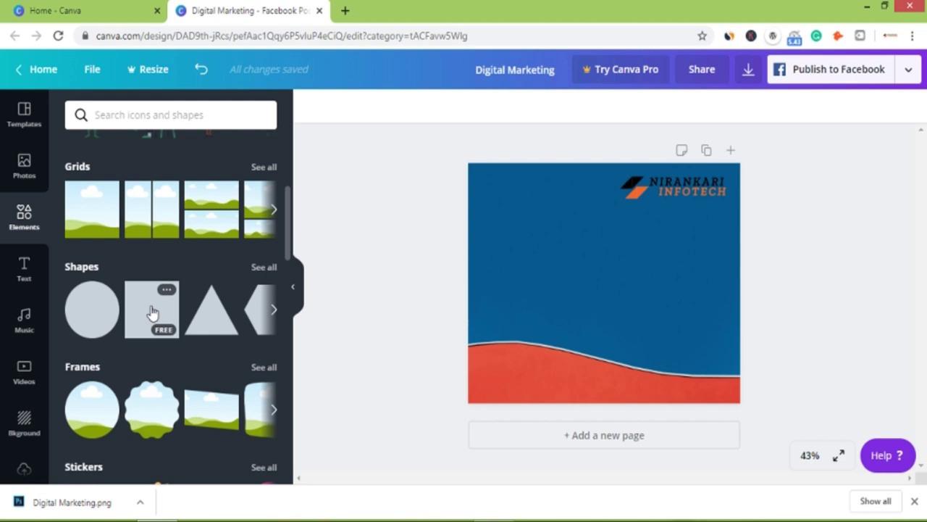
drag(148, 311, 525, 217)
drag(587, 236, 582, 199)
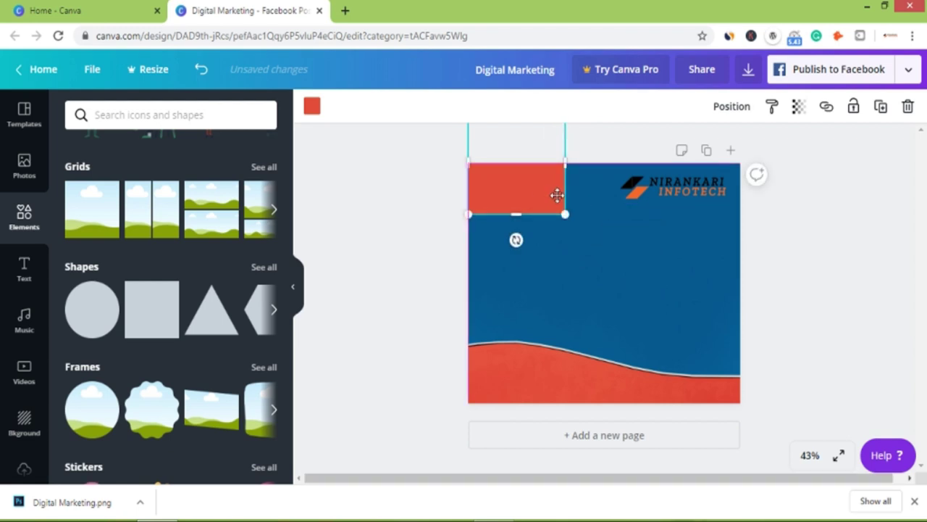
drag(520, 196, 571, 197)
Move the square to the top-right, stretch it into a wide rectangle, and colour it white.
click(687, 191)
drag(688, 191, 630, 258)
drag(604, 193, 708, 191)
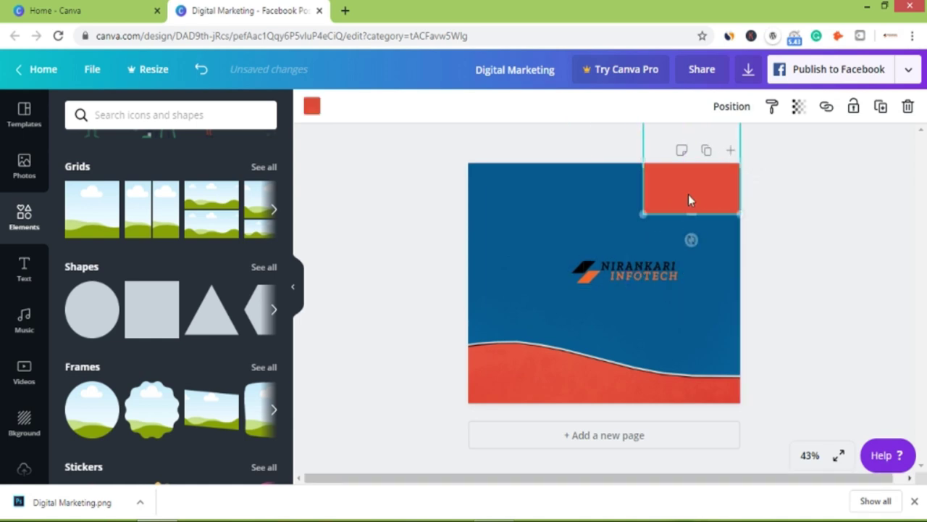
drag(629, 162, 613, 161)
drag(517, 183, 517, 183)
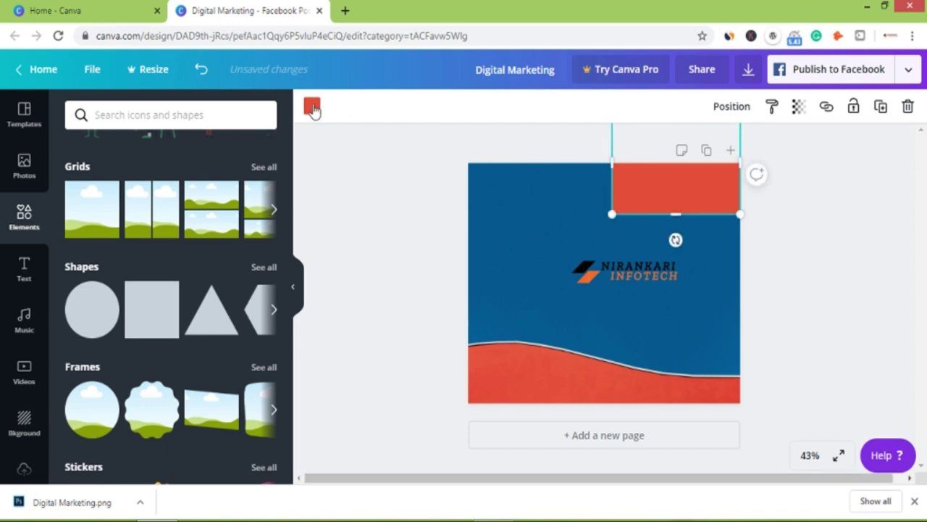
click(312, 105)
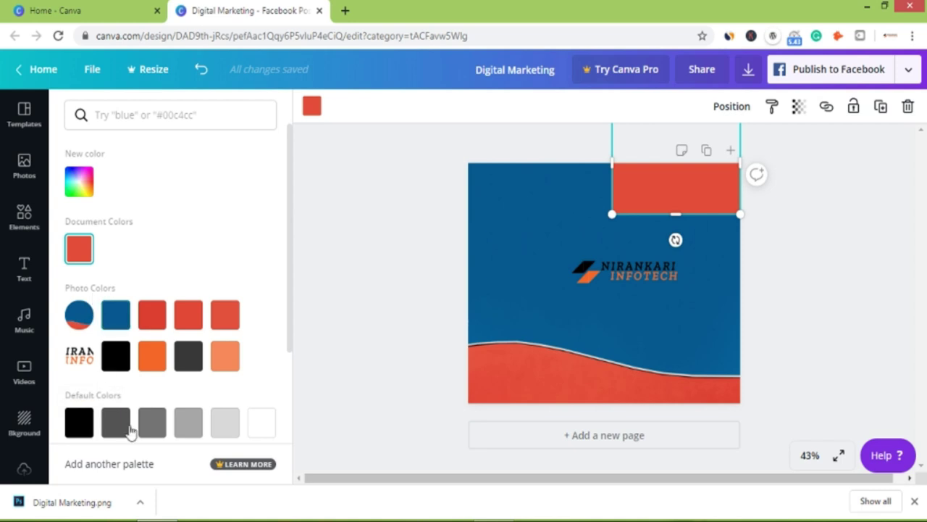
click(261, 423)
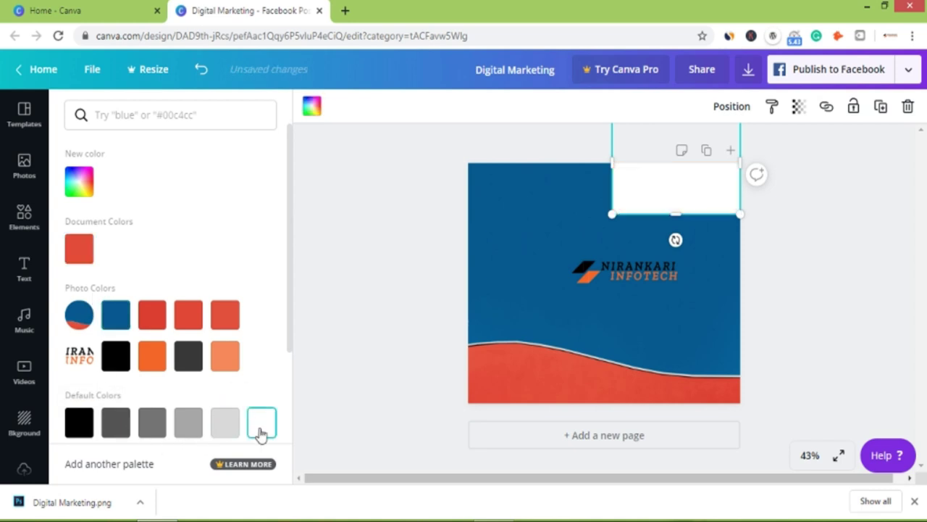
key(Escape)
Move the logo up onto the white rectangle.
click(651, 275)
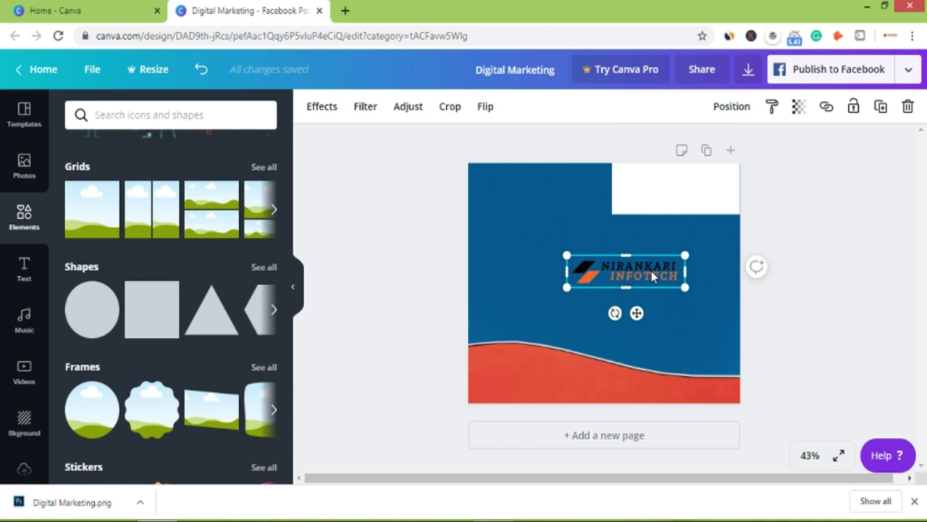
drag(625, 279, 675, 198)
click(675, 198)
Uncover the logo and bring it to the front of the other elements.
right_click(659, 206)
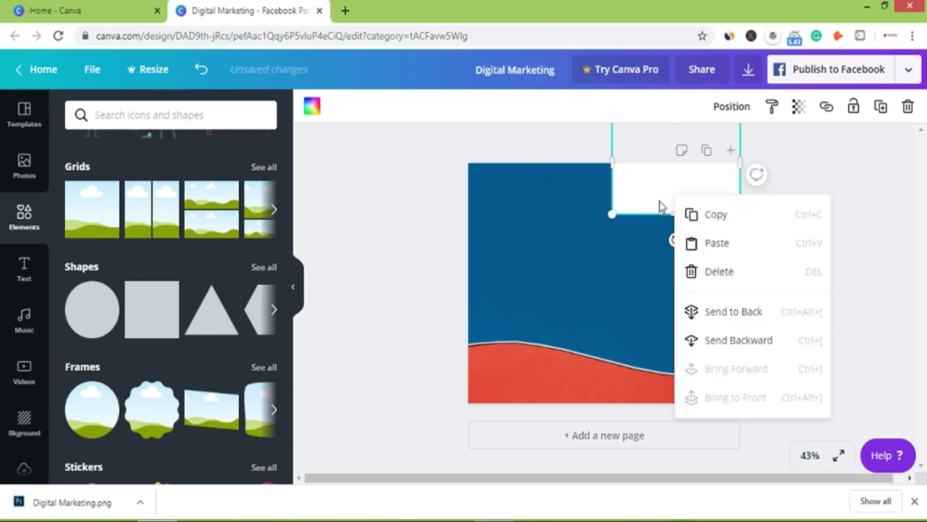
click(716, 203)
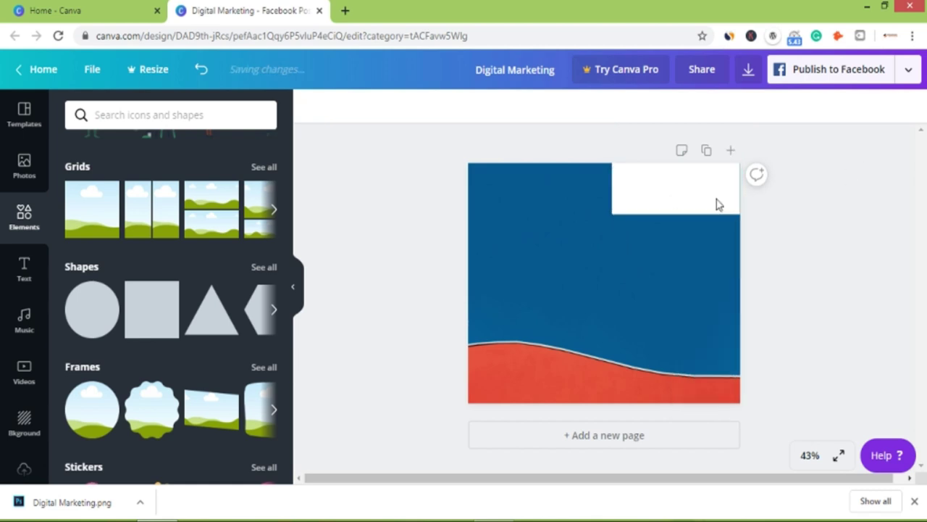
drag(710, 198, 594, 191)
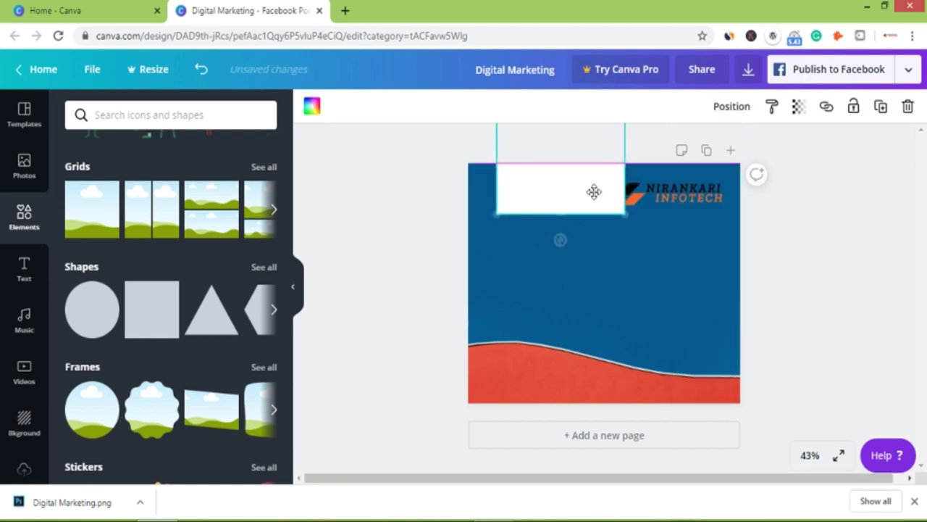
click(677, 191)
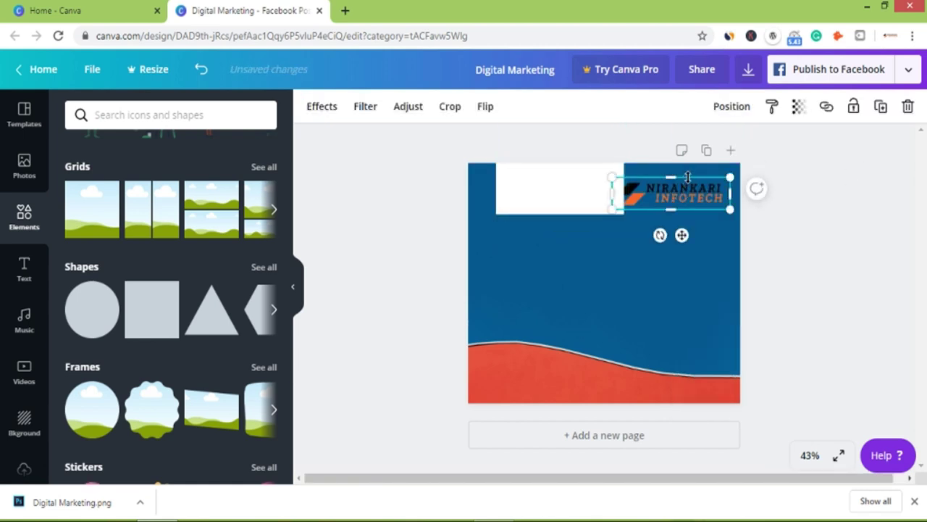
right_click(683, 235)
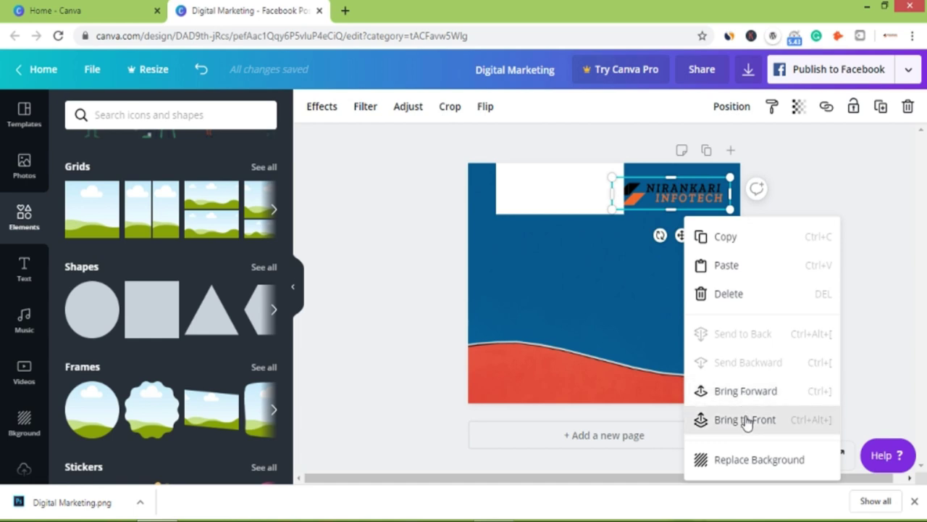
click(700, 420)
Move the white rectangle behind the top-right logo and shorten it slightly.
click(586, 205)
drag(587, 205, 709, 211)
click(765, 211)
click(670, 197)
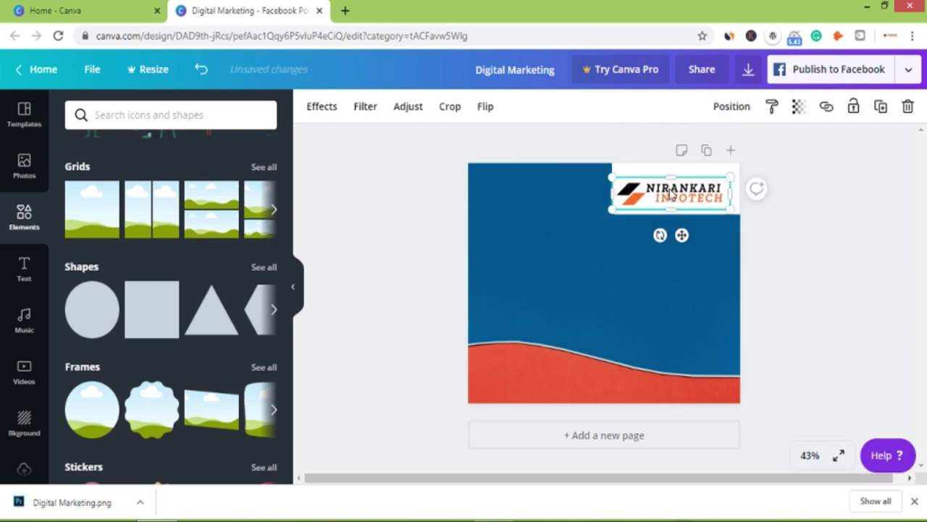
click(831, 216)
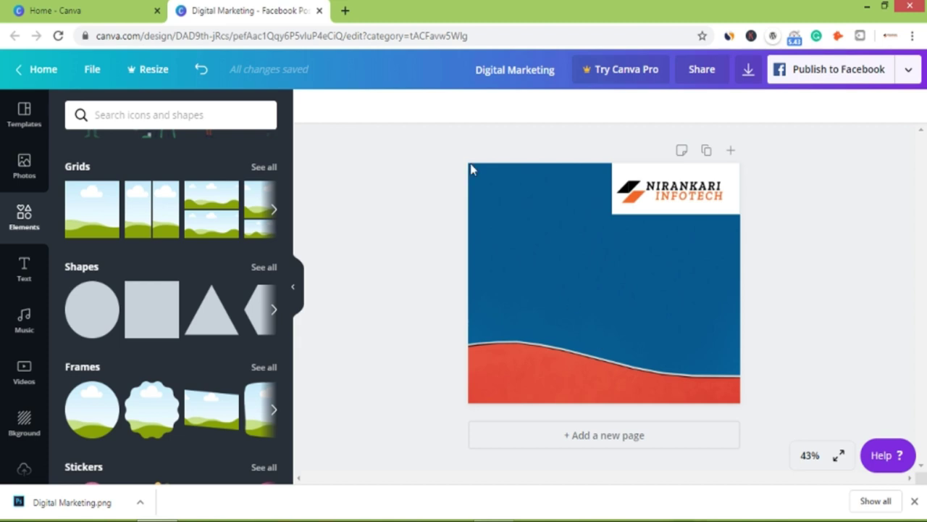
Open the Text templates and scroll the font combinations to the Certificate of Completion design.
click(24, 268)
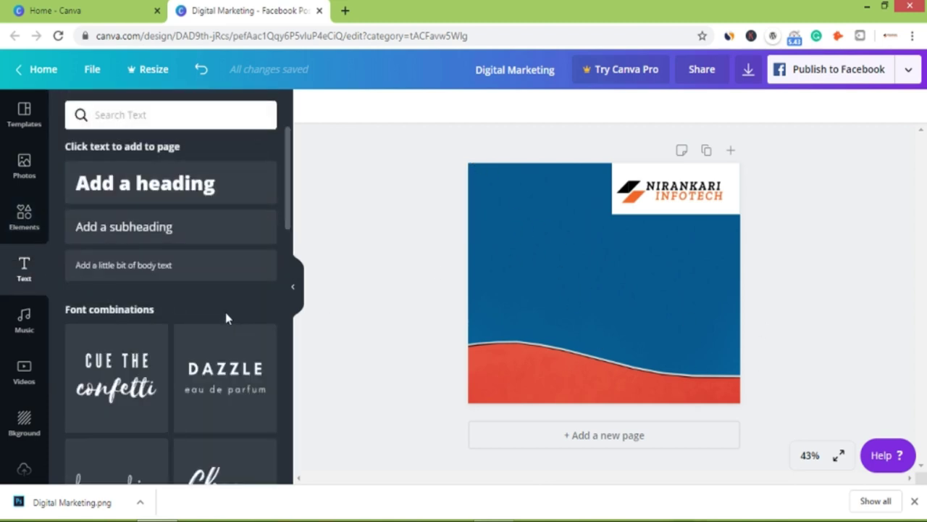
scroll(225, 311, down, 1)
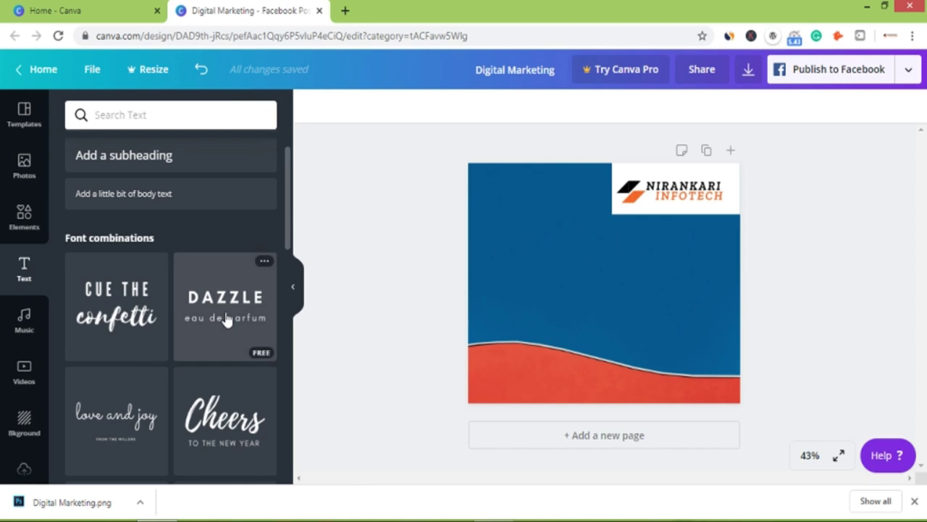
scroll(227, 354, down, 3)
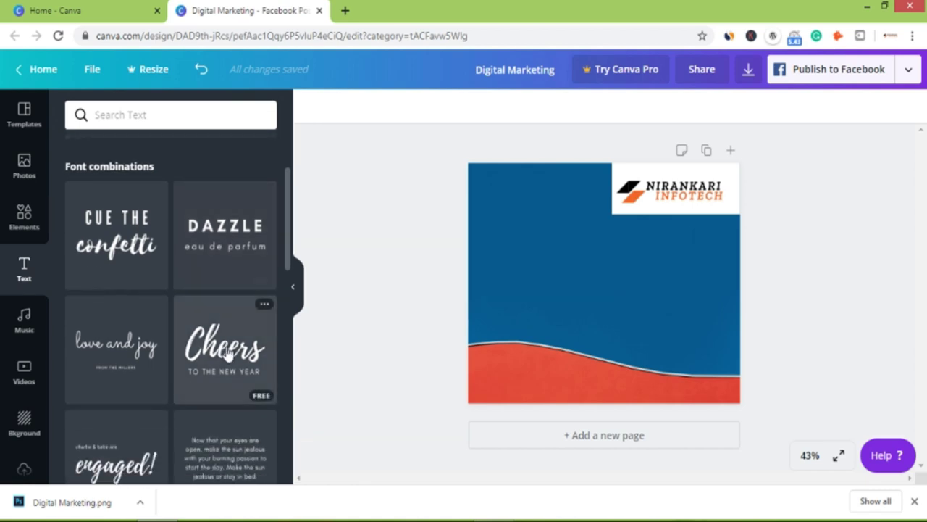
scroll(227, 354, down, 3)
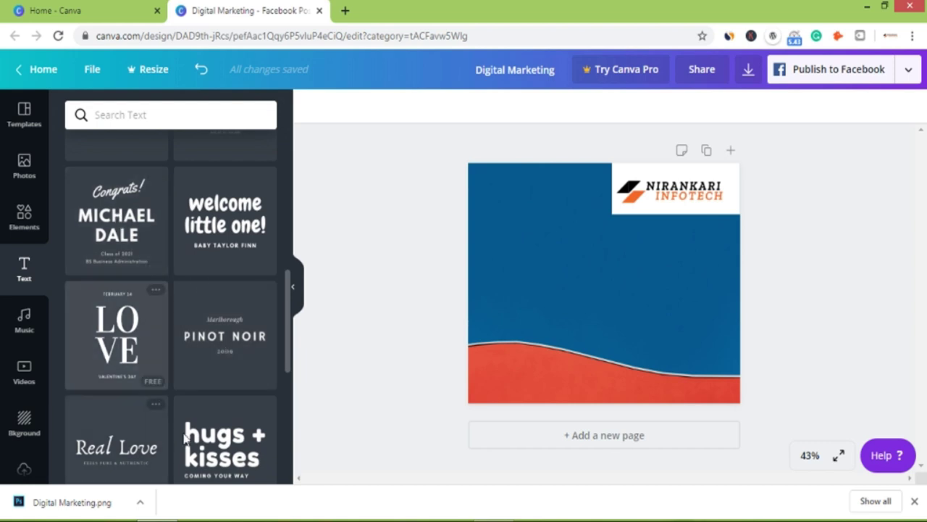
scroll(227, 441, down, 3)
scroll(227, 441, down, 5)
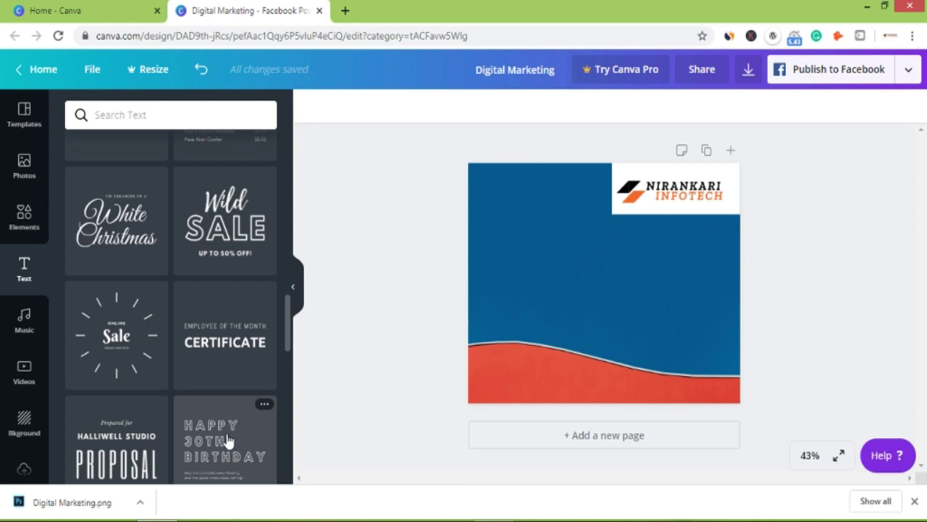
scroll(227, 441, down, 2)
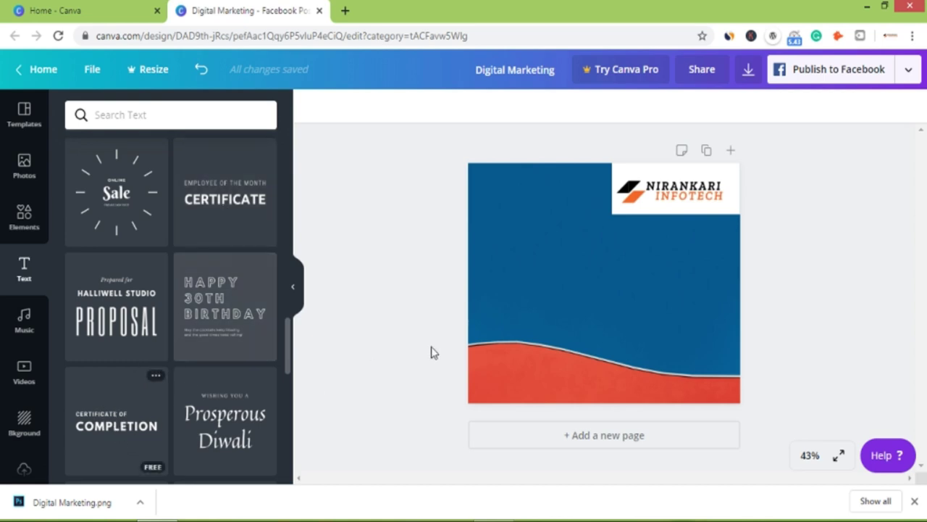
Add the 'CERTIFICATE OF COMPLETION' text template and move it to the right-centre of the page.
drag(499, 337, 547, 273)
drag(477, 357, 496, 360)
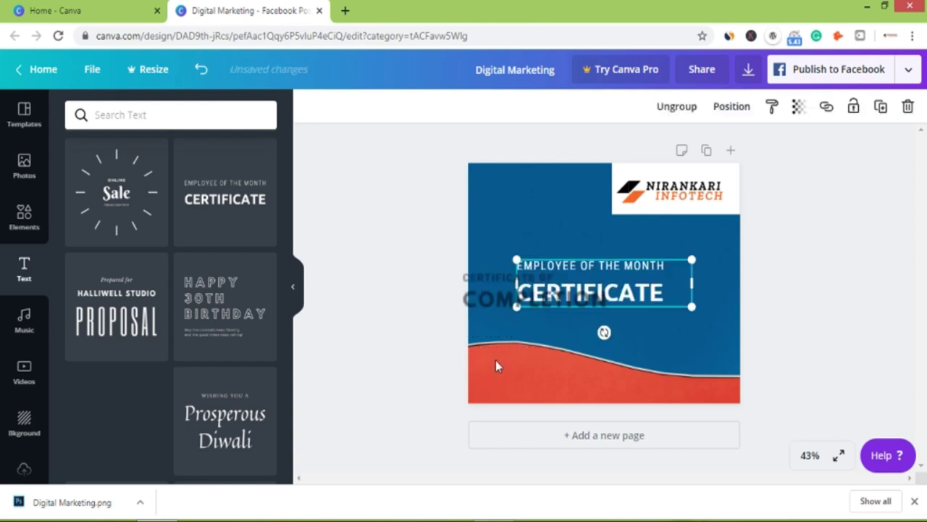
click(647, 293)
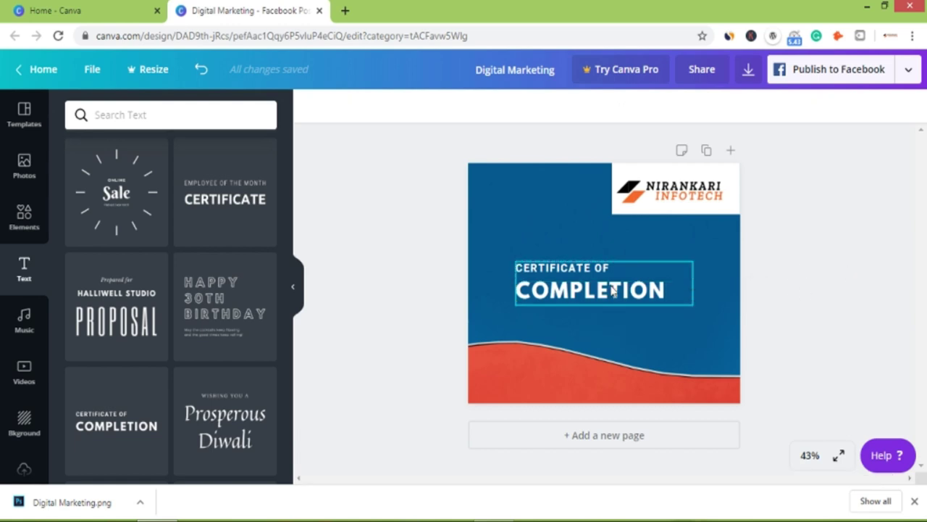
drag(608, 268, 673, 261)
click(907, 270)
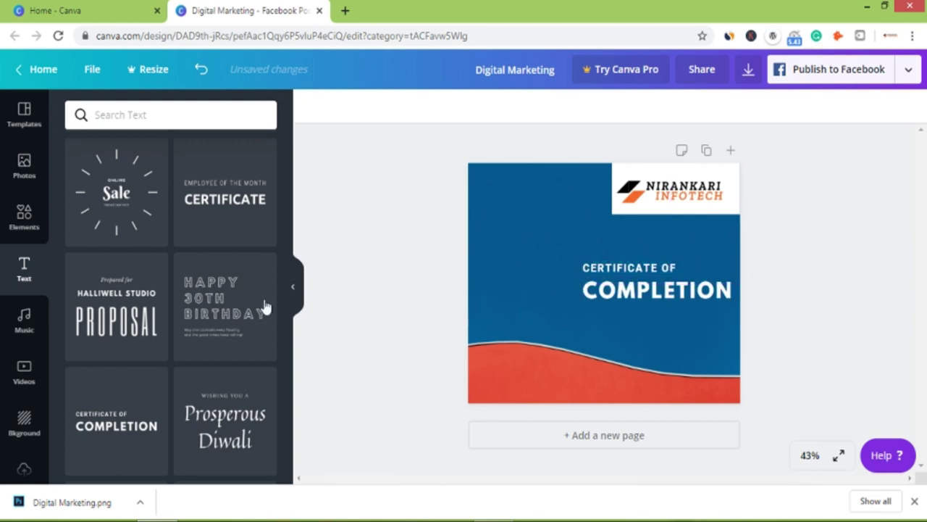
click(27, 217)
drag(288, 239, 280, 341)
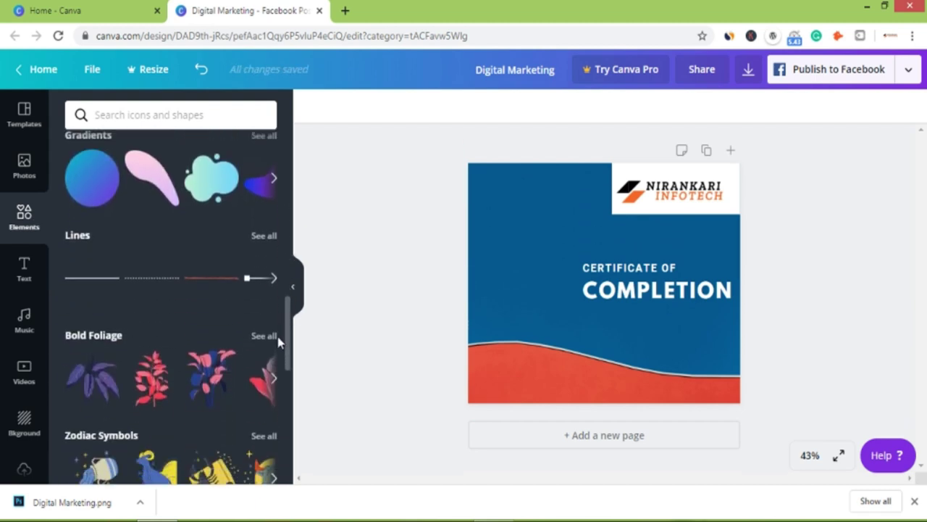
Place a dotted line from Lines below COMPLETION and colour it white.
click(155, 282)
drag(564, 272, 601, 249)
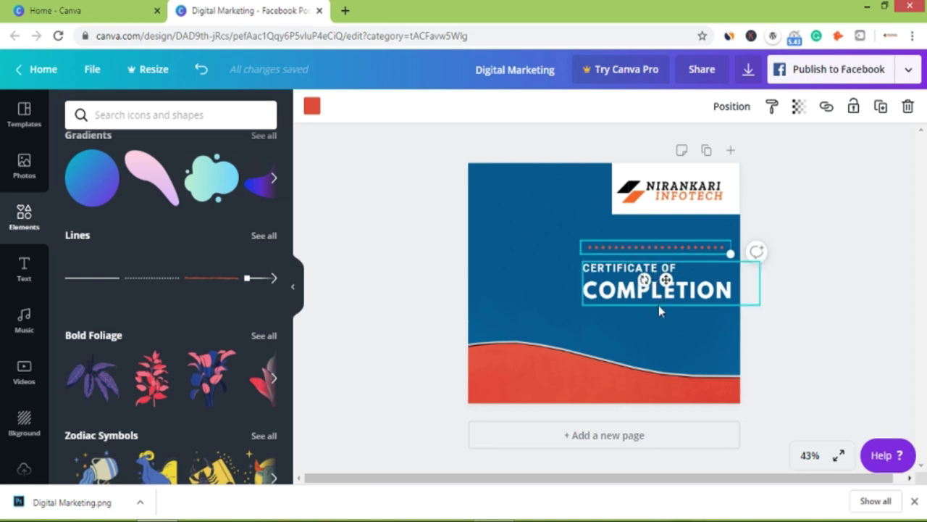
drag(668, 257, 667, 312)
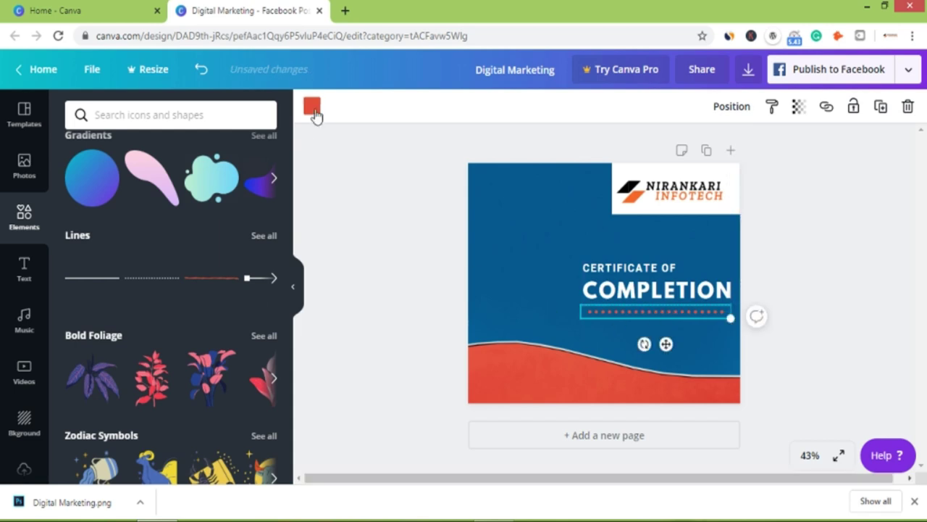
click(312, 106)
click(115, 248)
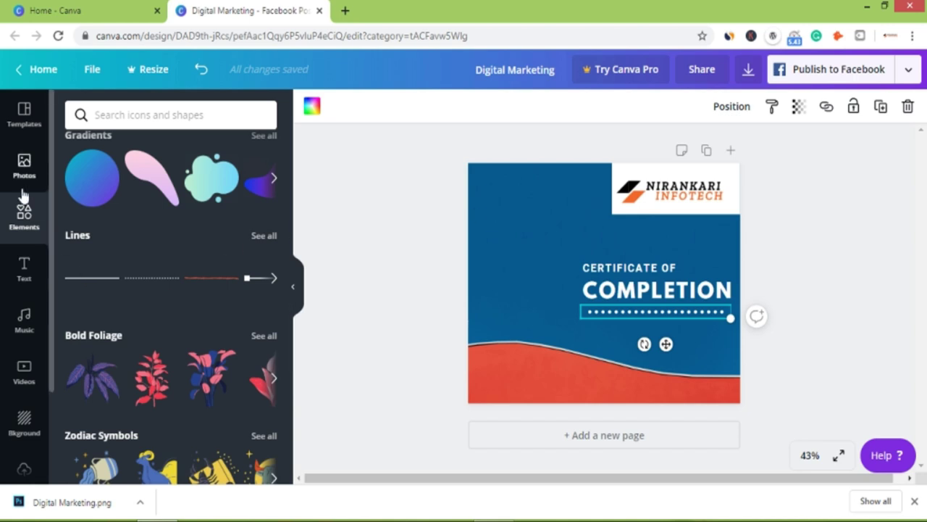
click(24, 266)
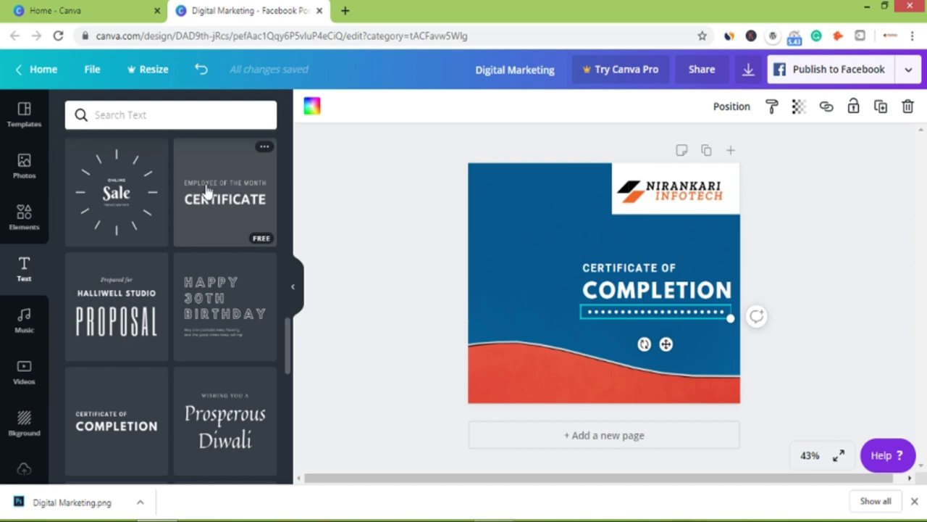
Add the Employee of the Month Certificate text at upper left, retyping CERTIFICATE as 'WEB DESIGNING' on one line.
click(234, 190)
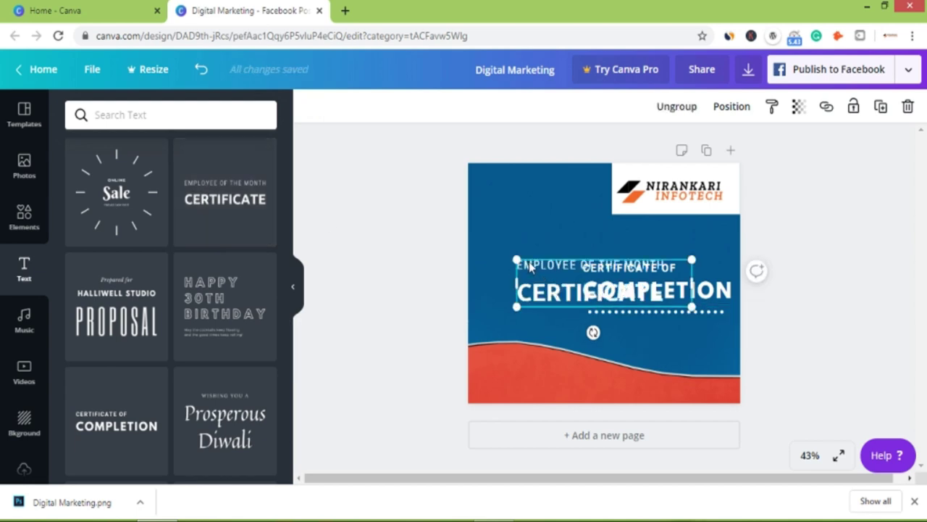
drag(533, 267, 487, 204)
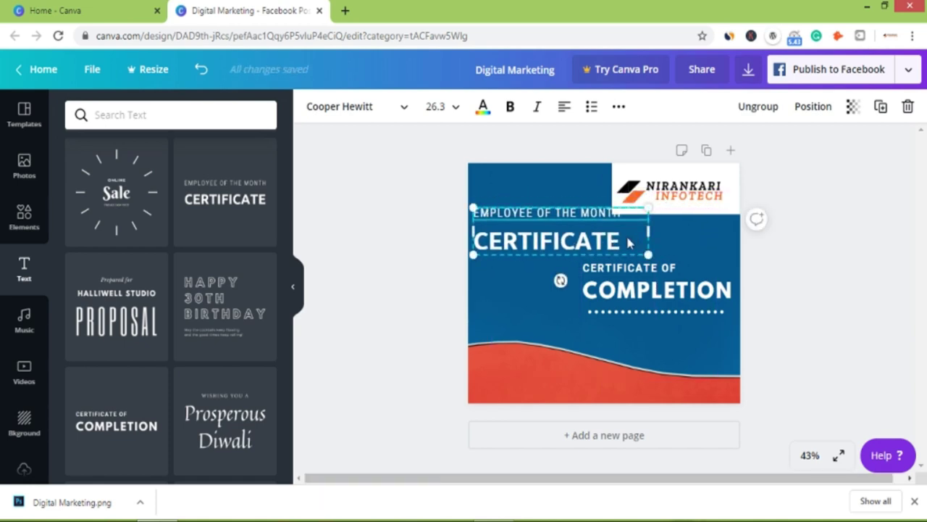
double_click(625, 234)
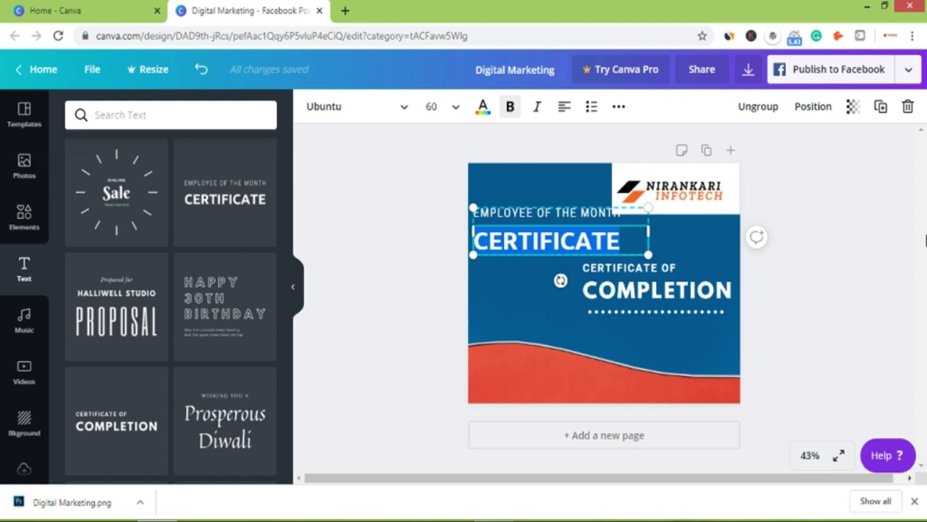
text(WEB DE)
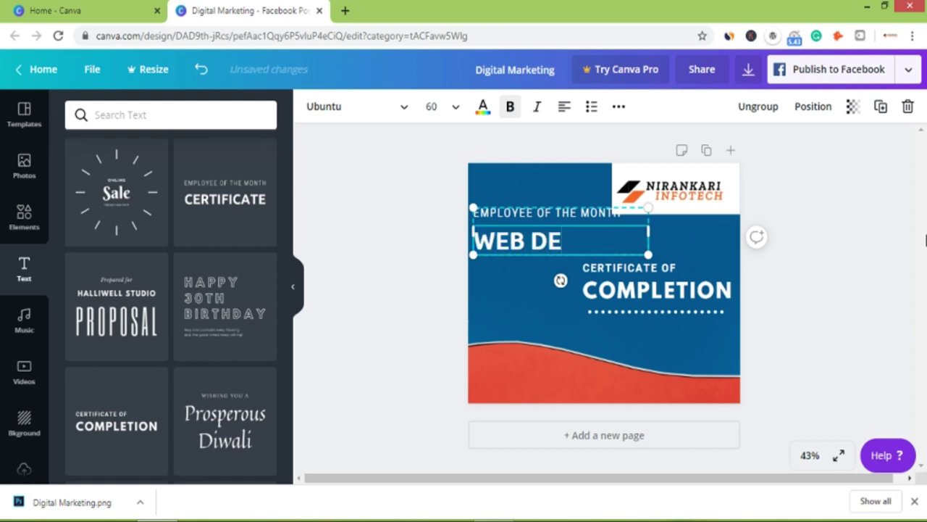
text(SIGNING)
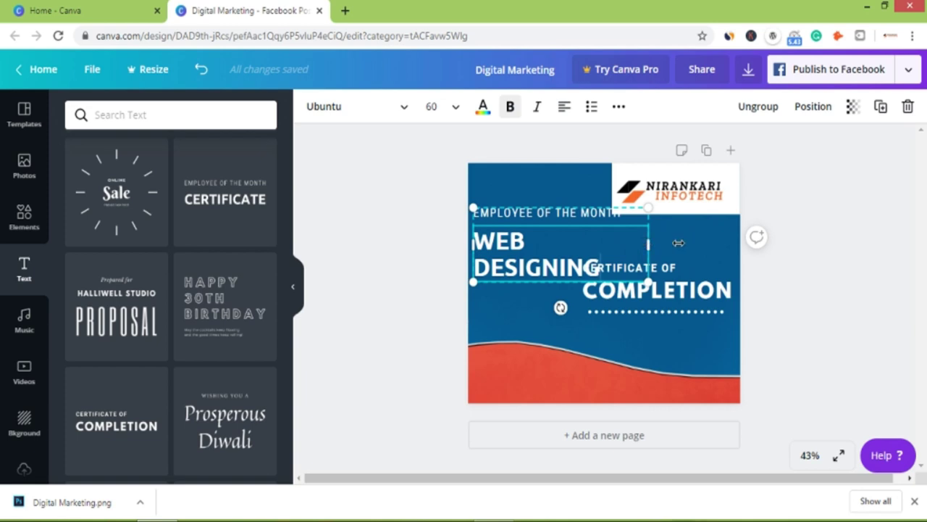
drag(678, 242, 677, 244)
Replace the EMPLOYEE OF THE MONTH line with 'LEARN'.
click(580, 216)
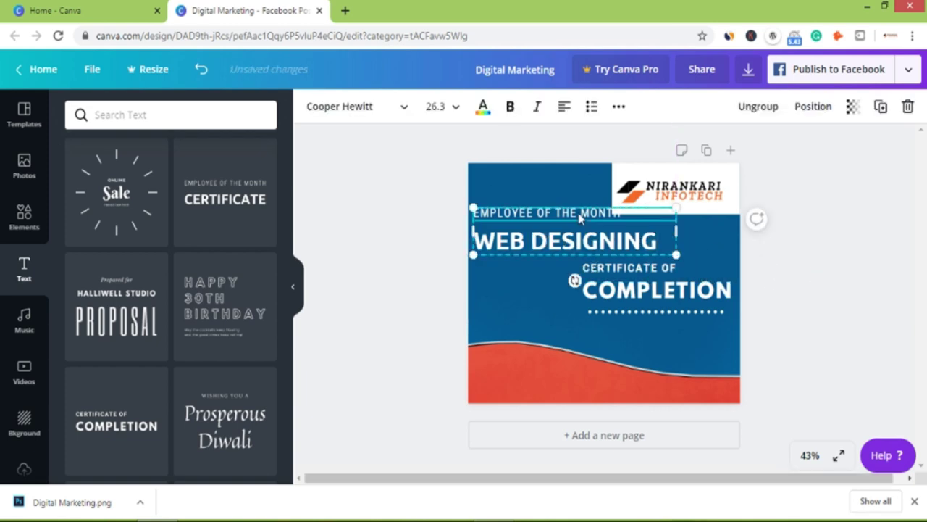
key(ctrl+a)
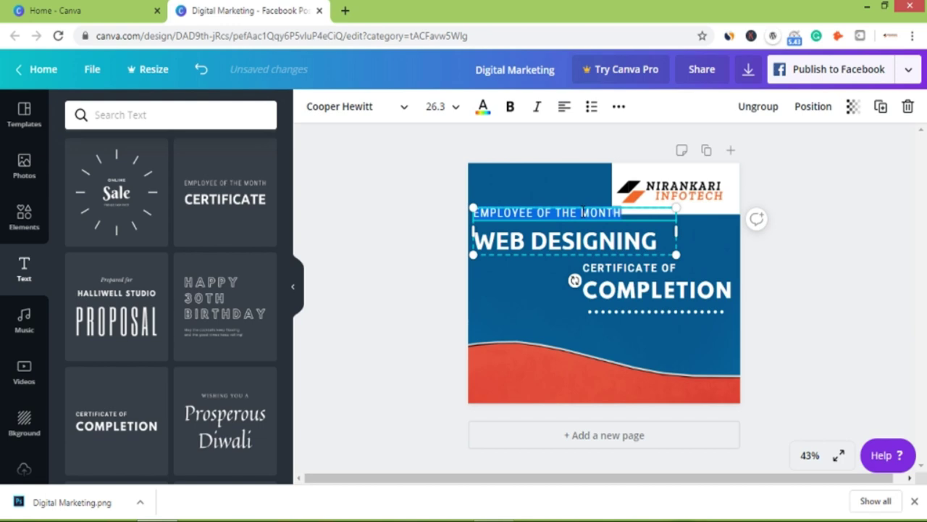
text(LEARN)
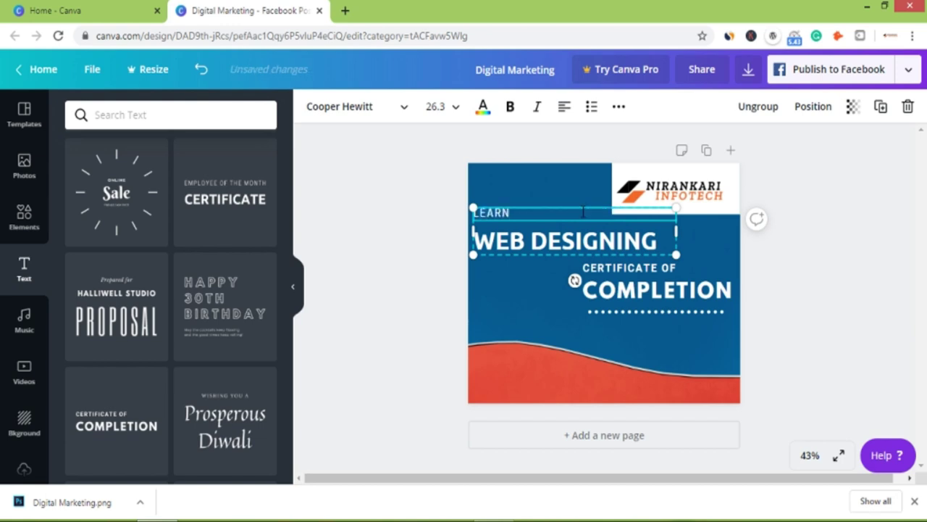
click(793, 238)
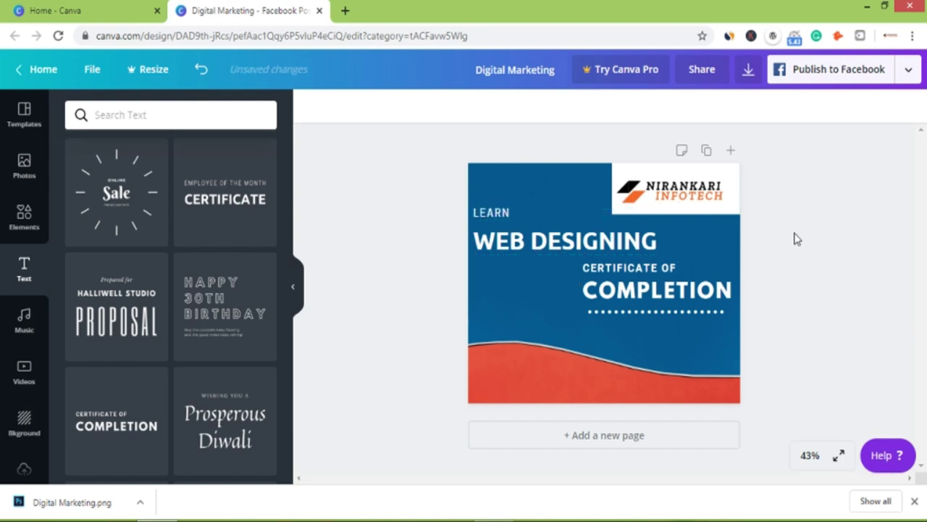
Lower the dotted line and move the Certificate of Completion group down and right.
drag(687, 310, 704, 346)
click(702, 289)
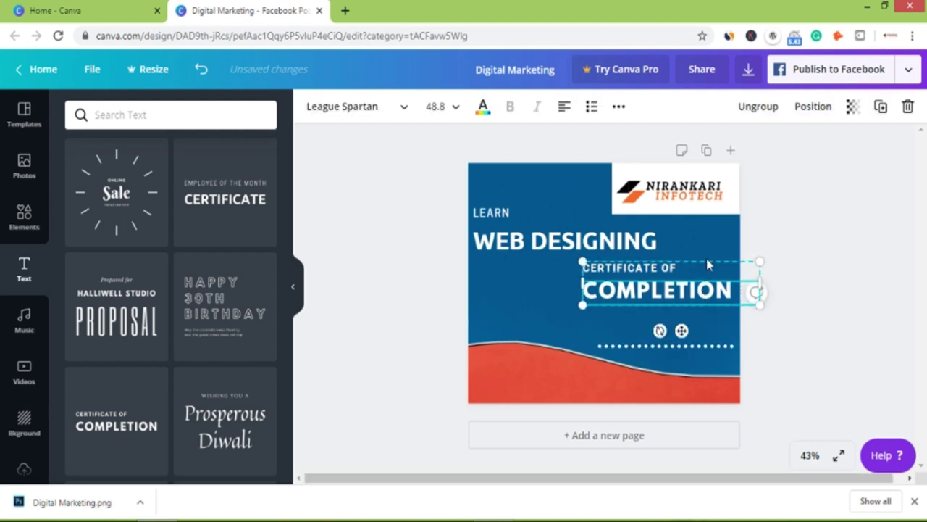
click(706, 259)
click(709, 269)
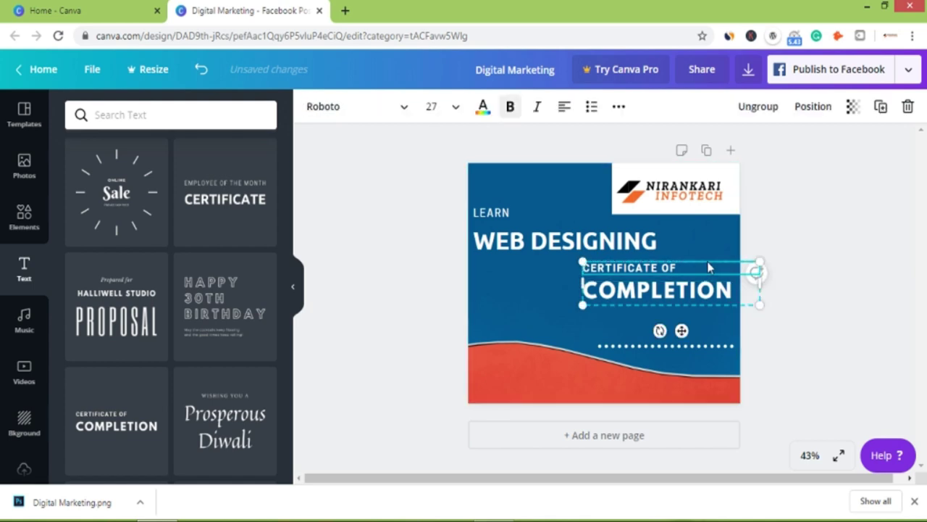
click(702, 313)
click(706, 305)
click(711, 299)
drag(710, 302, 718, 327)
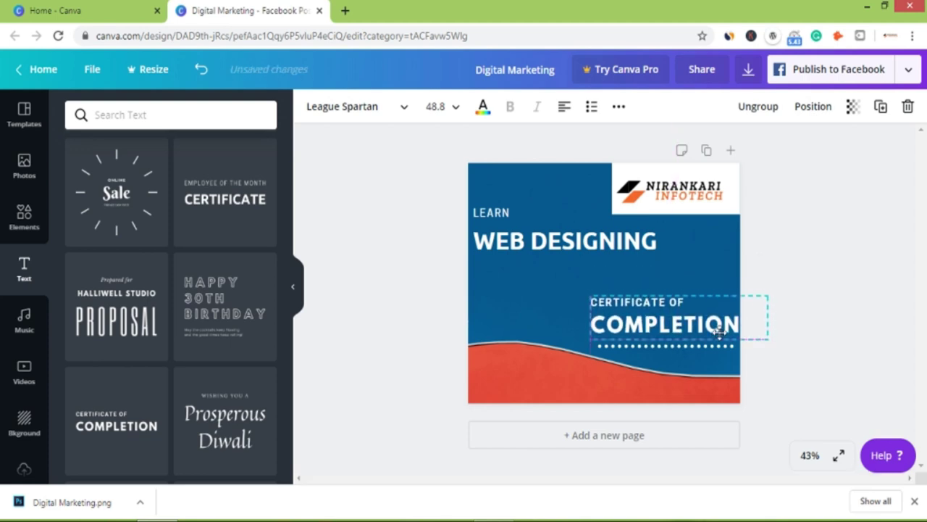
Lower the LEARN / WEB DESIGNING group slightly.
click(556, 245)
click(555, 247)
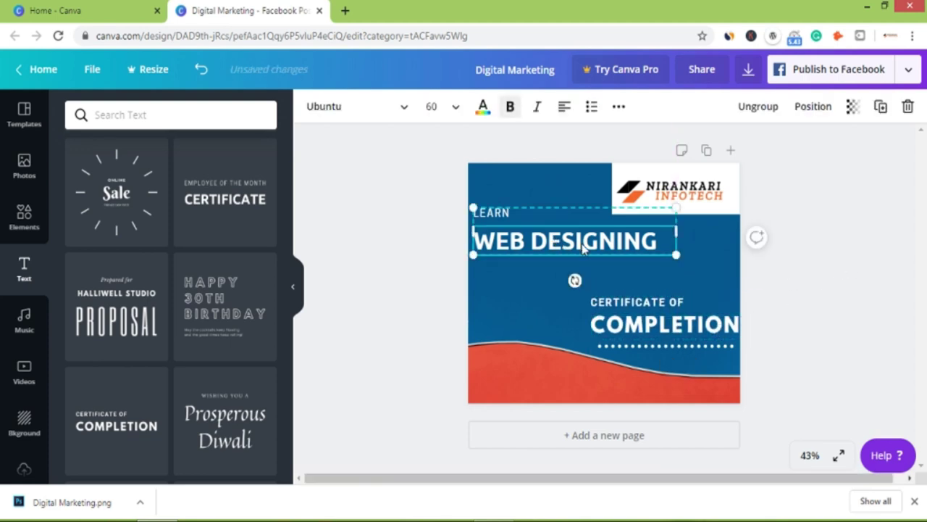
drag(587, 265, 595, 266)
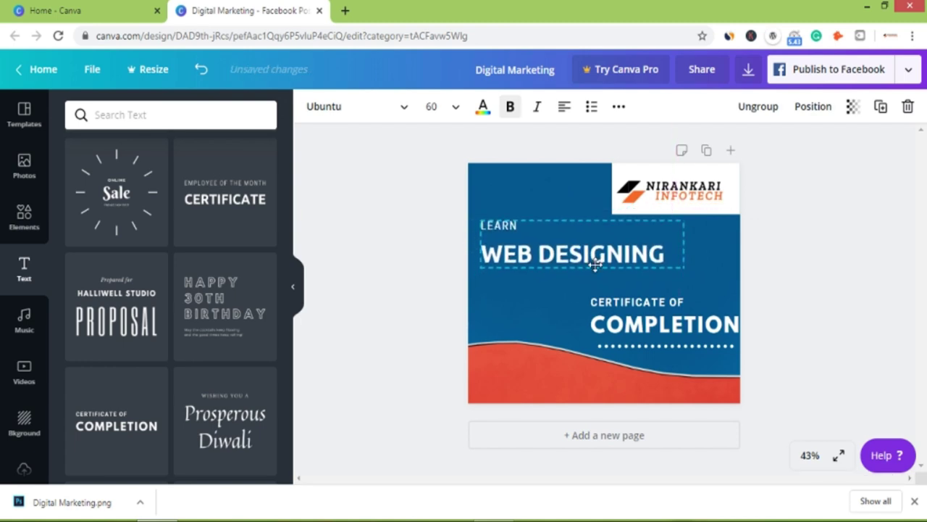
click(864, 253)
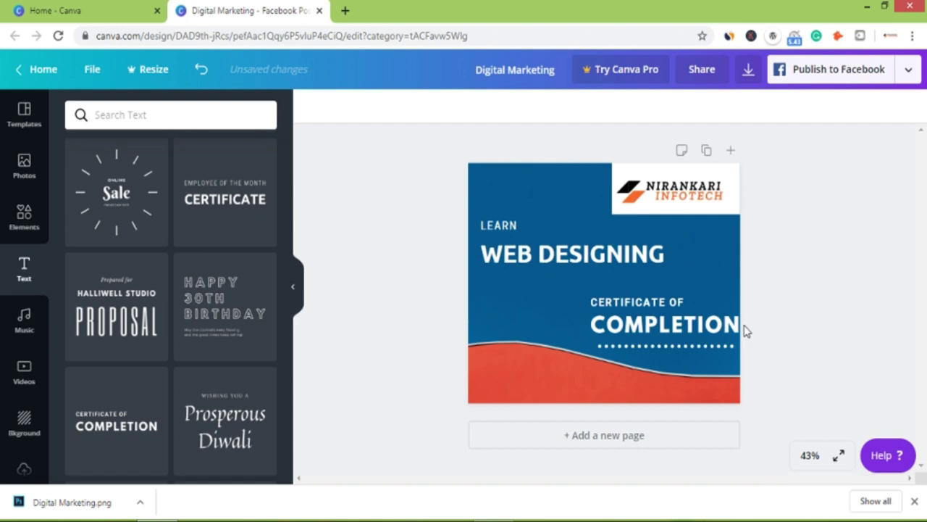
Shrink the COMPLETION text from 48.8 to 38 and align it under the logo's left edge.
click(666, 315)
click(757, 326)
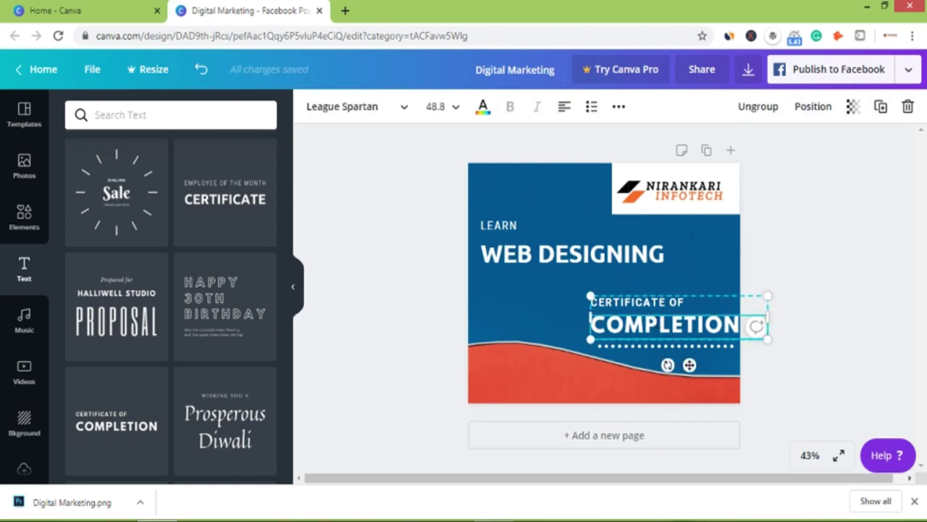
click(817, 270)
click(622, 323)
drag(590, 297, 624, 312)
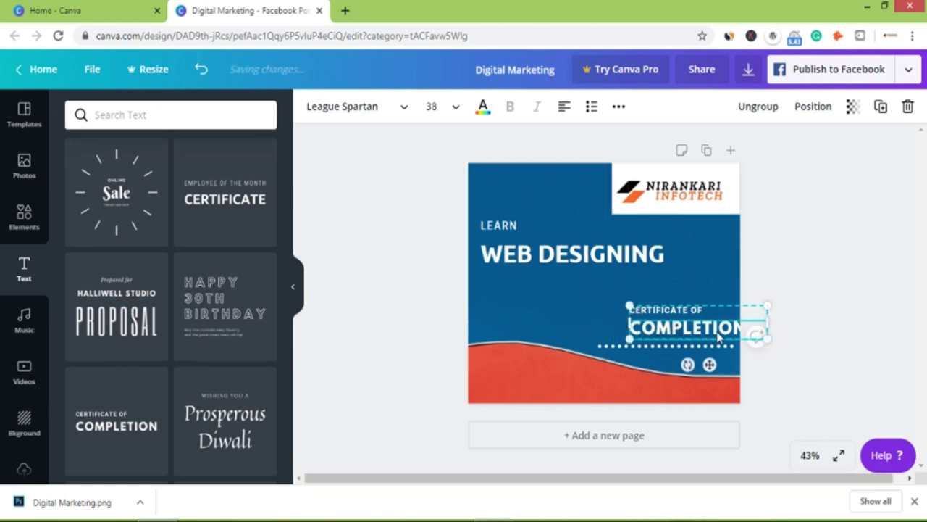
drag(723, 330, 704, 320)
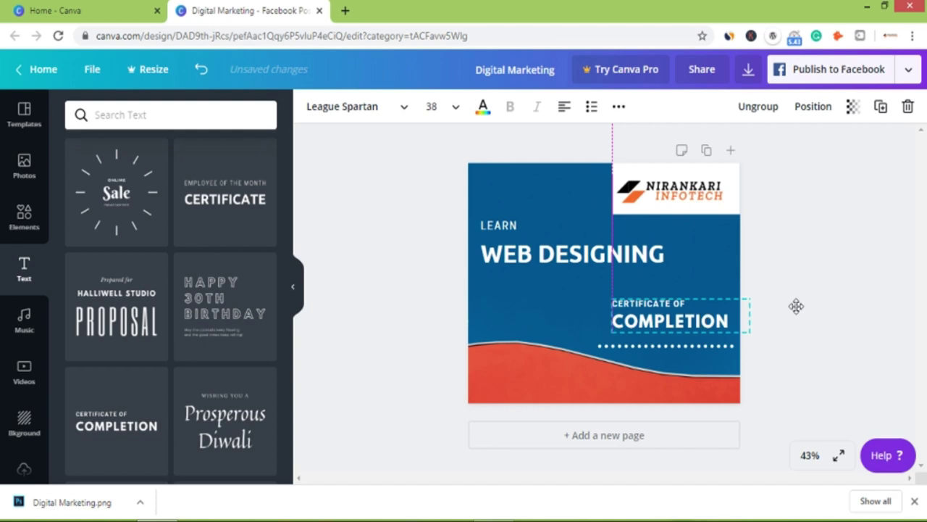
Shorten the dotted line from its left end and nudge the Certificate of Completion group right and down.
click(699, 347)
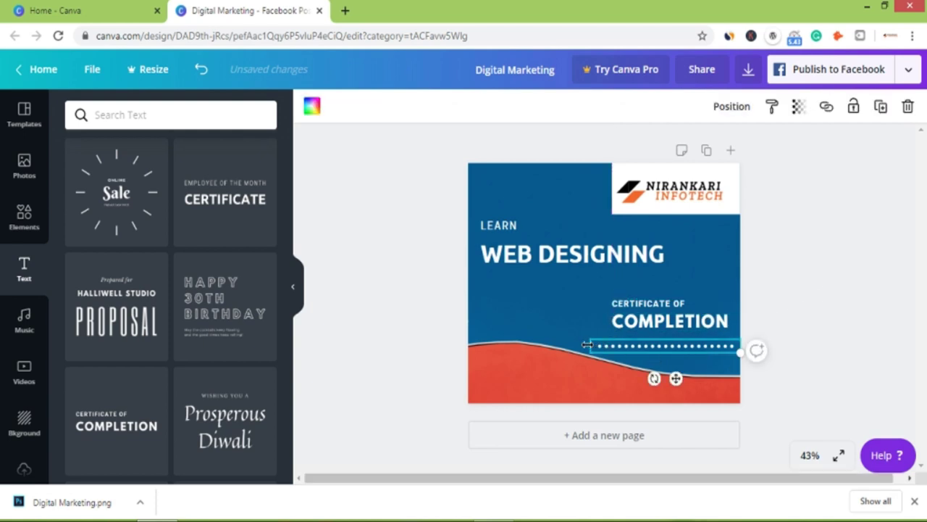
drag(602, 345, 617, 345)
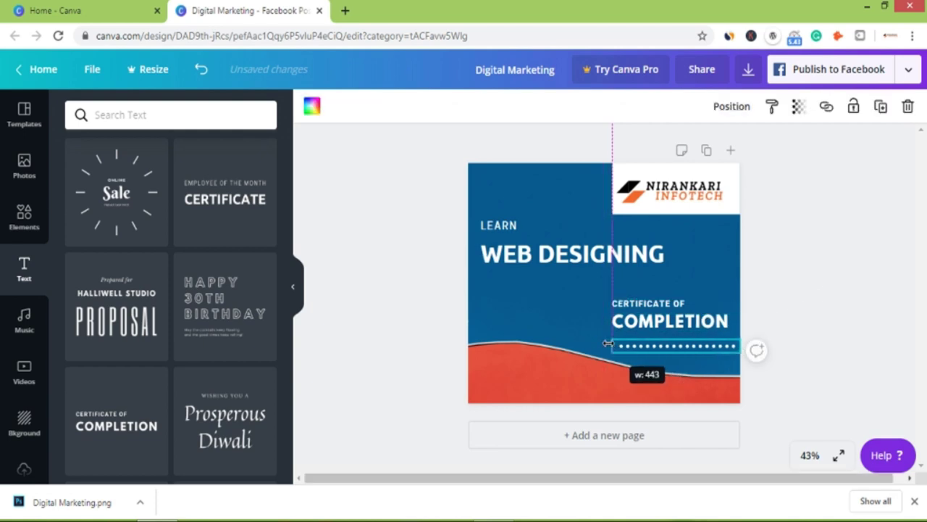
click(766, 315)
click(689, 327)
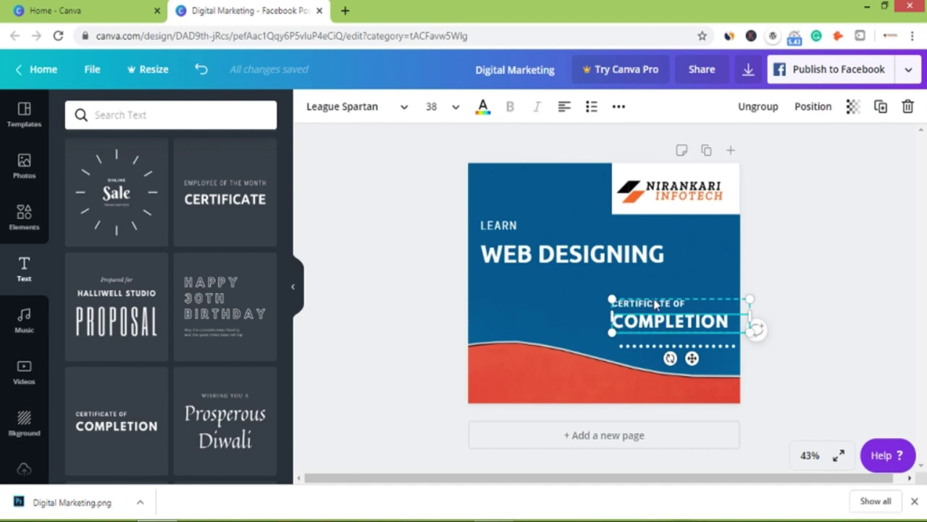
click(822, 323)
click(668, 323)
drag(668, 324, 676, 330)
click(826, 305)
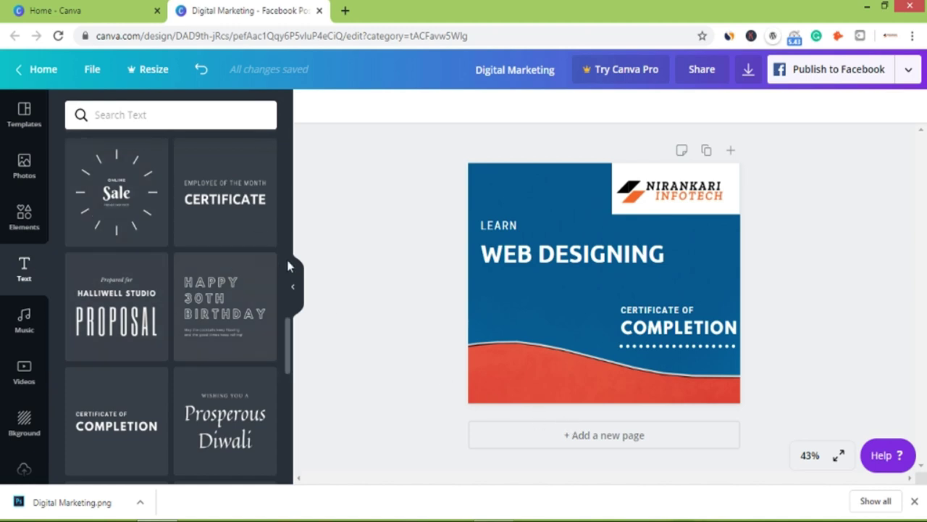
Add a body text box in the bottom-left red band reading 'Contact' and the phone number, widened to fit.
drag(286, 349, 296, 131)
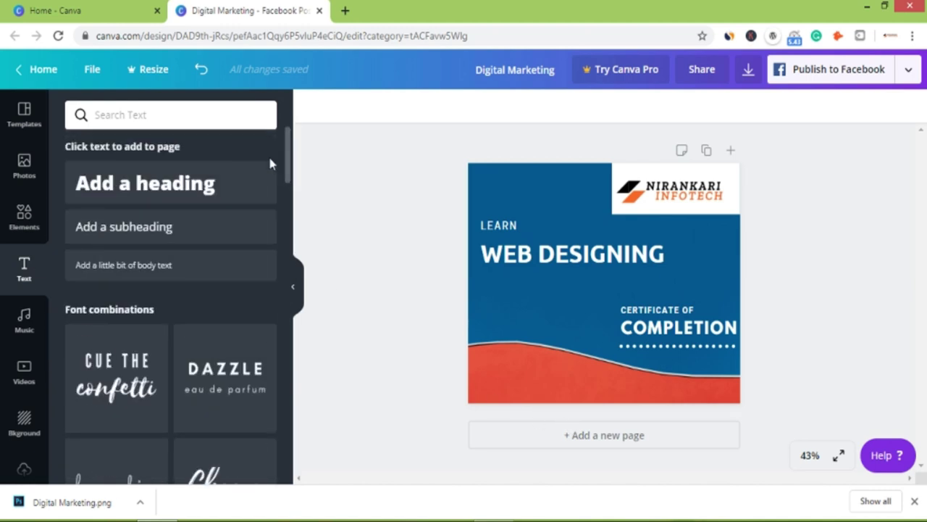
click(125, 268)
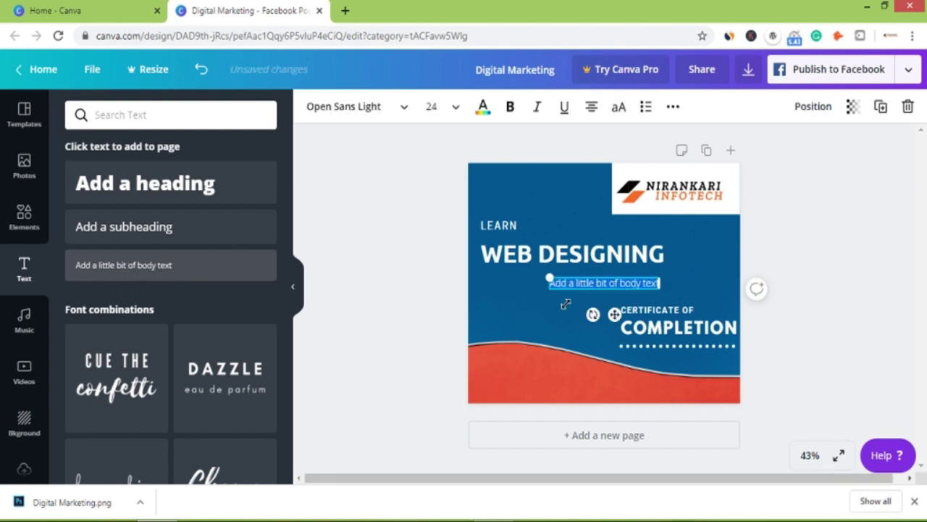
drag(627, 277, 550, 376)
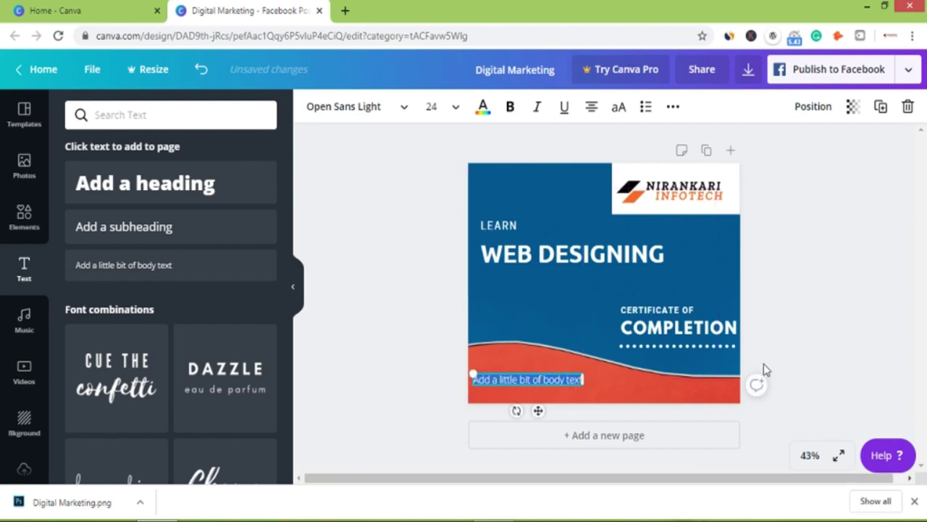
text(Contac)
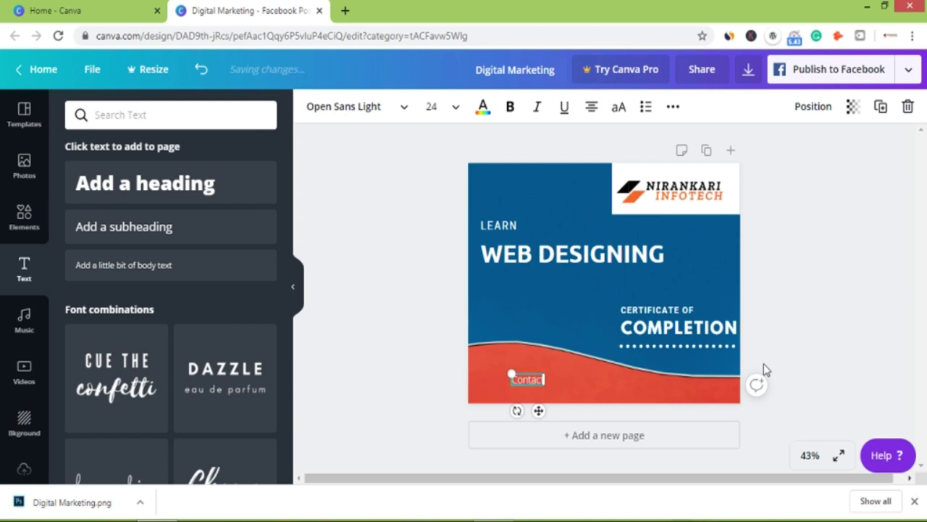
key(Return)
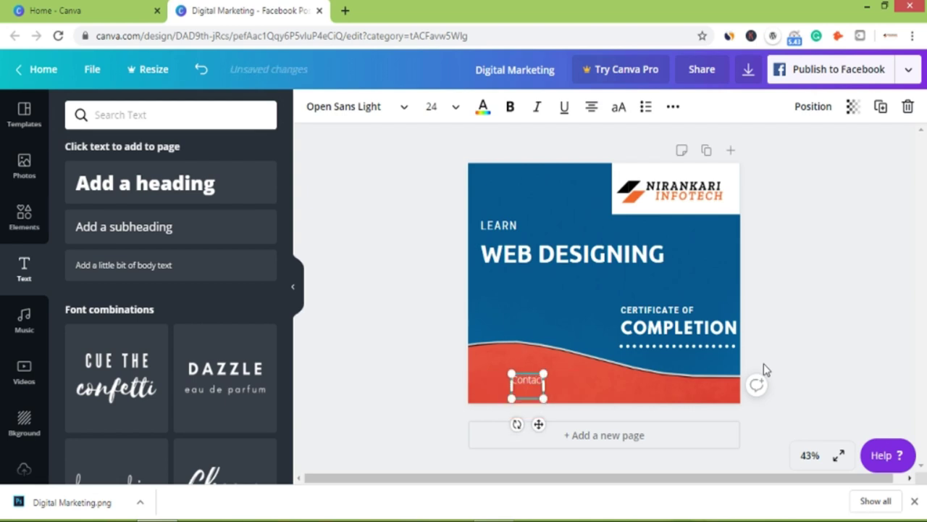
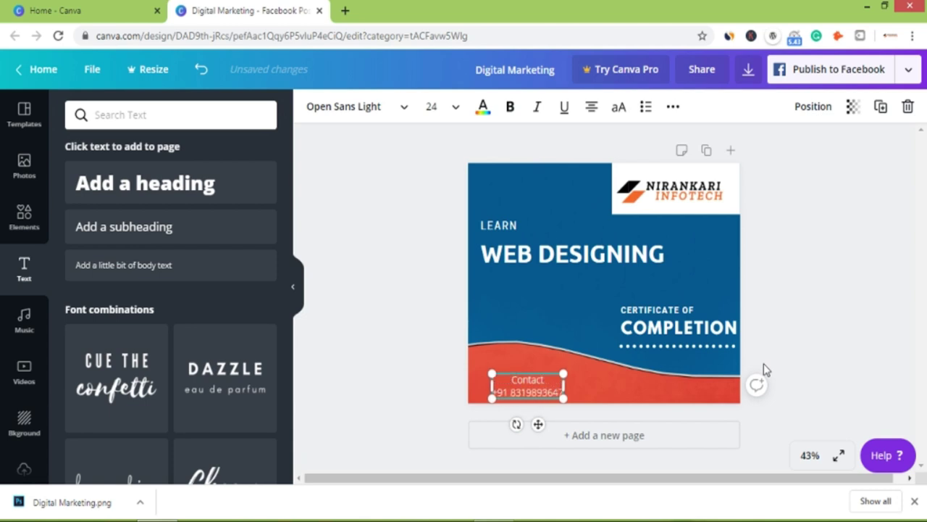
drag(600, 385, 647, 387)
Add a website line and move the contact block up and left within the red band.
key(Return)
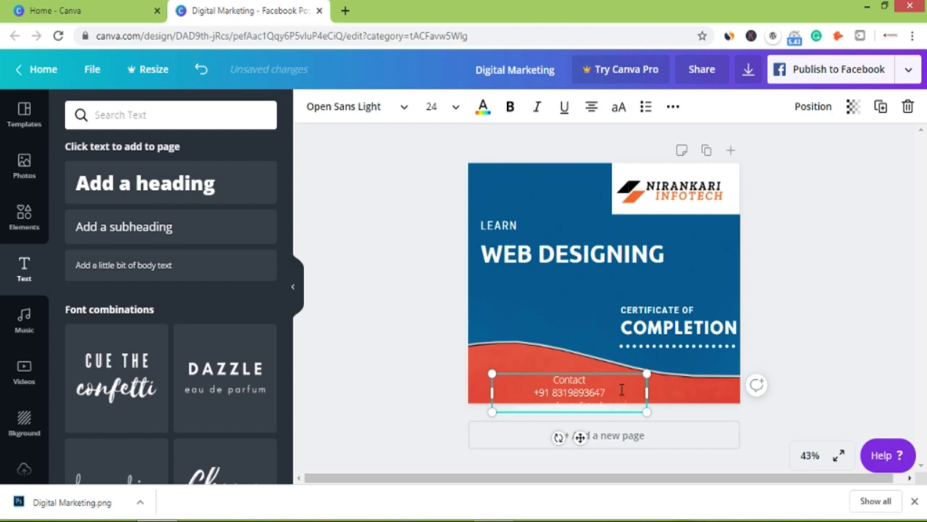
click(572, 379)
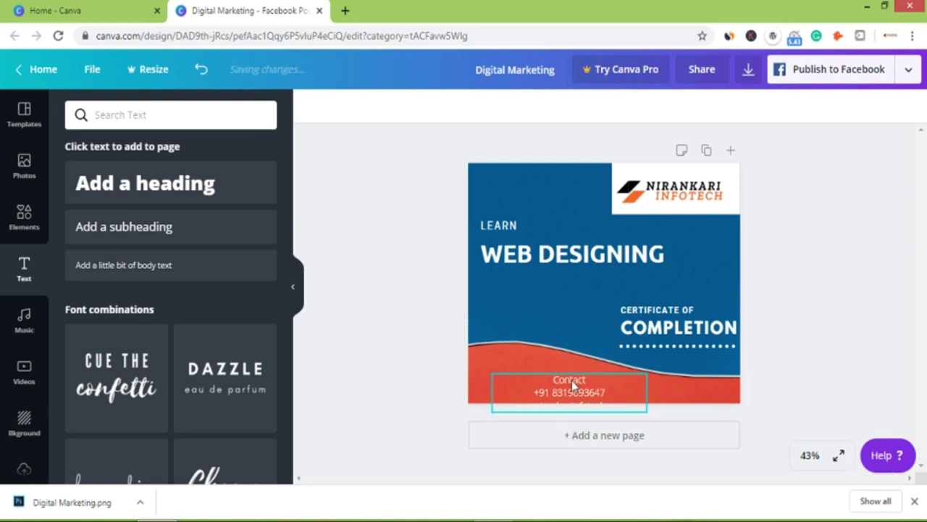
drag(550, 372, 538, 356)
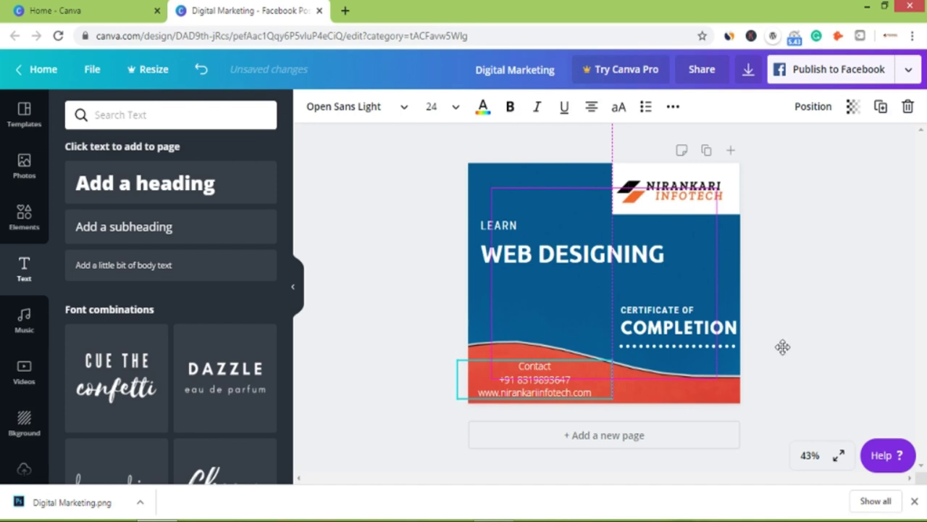
click(815, 327)
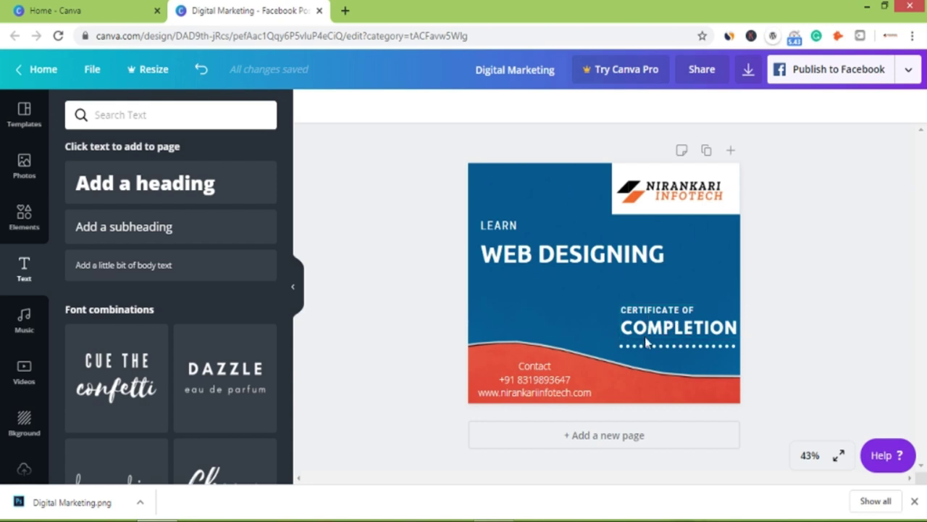
Download the post as a PNG, dismissing the Facebook page prompt and the Canva Pro offer.
click(661, 336)
click(826, 293)
click(869, 68)
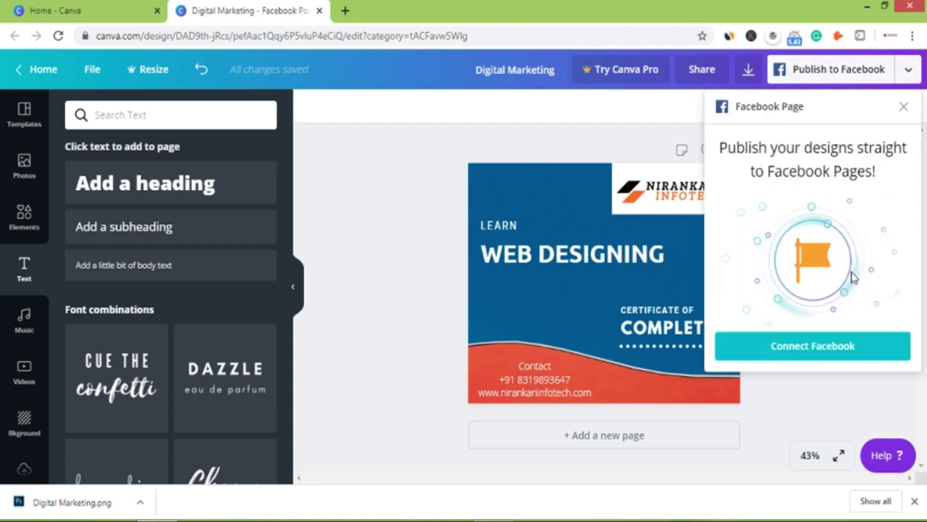
click(904, 108)
click(909, 68)
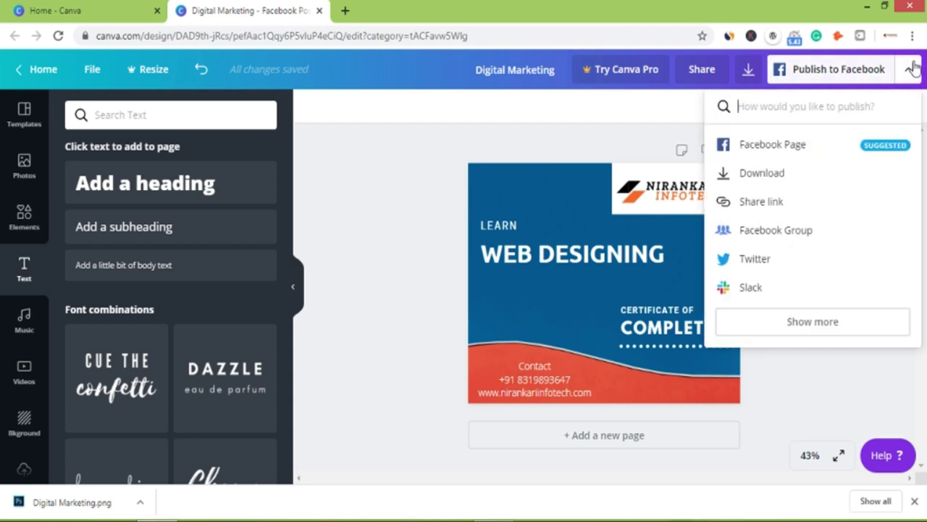
click(768, 174)
click(825, 313)
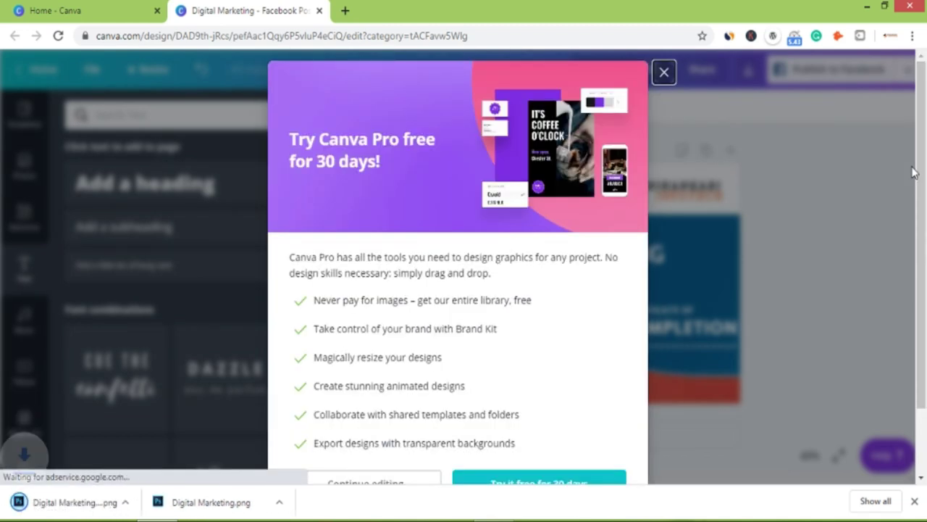
click(702, 87)
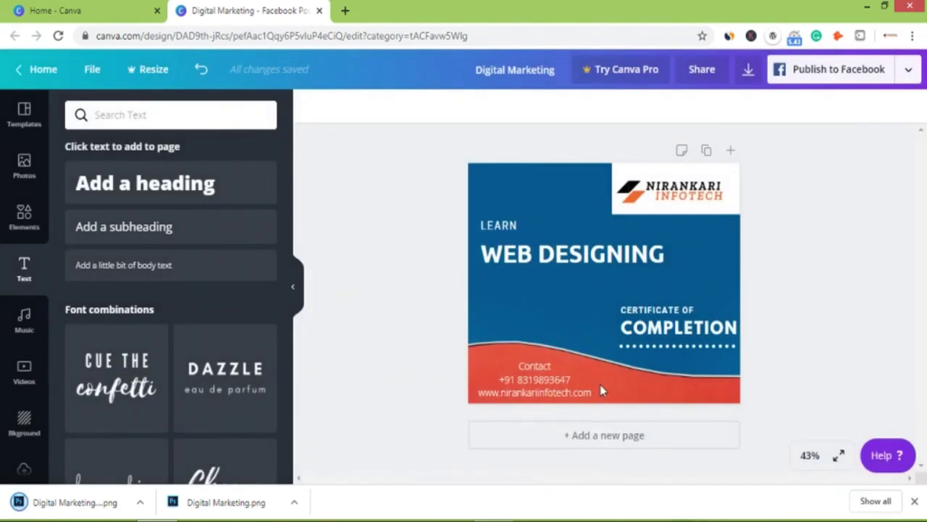
click(140, 502)
Open 'Digital Marketing (1).png' from the Downloads folder in Windows Photo Viewer.
click(179, 464)
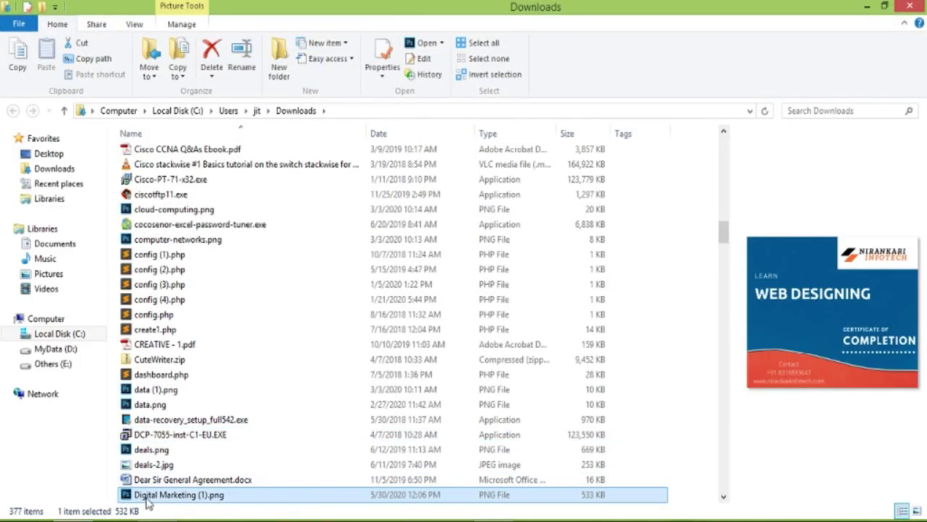
right_click(147, 499)
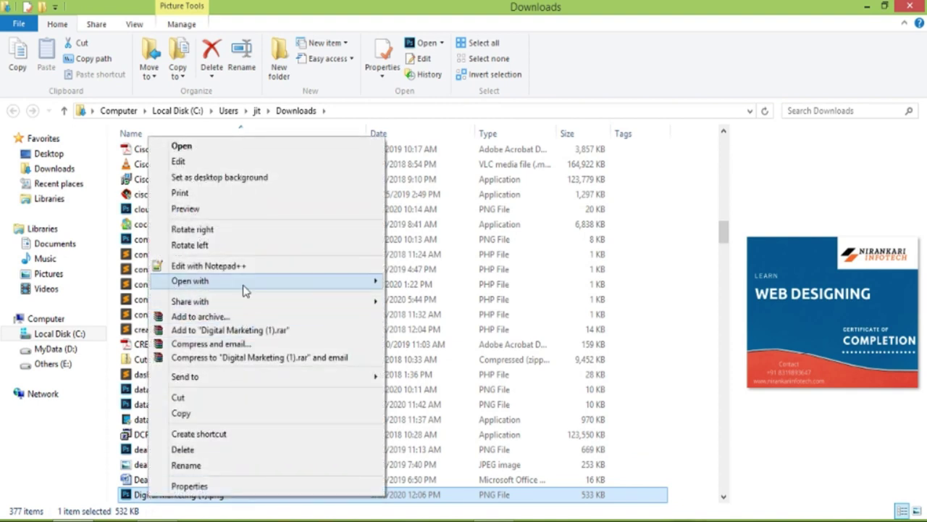
mouse_move(269, 285)
click(424, 394)
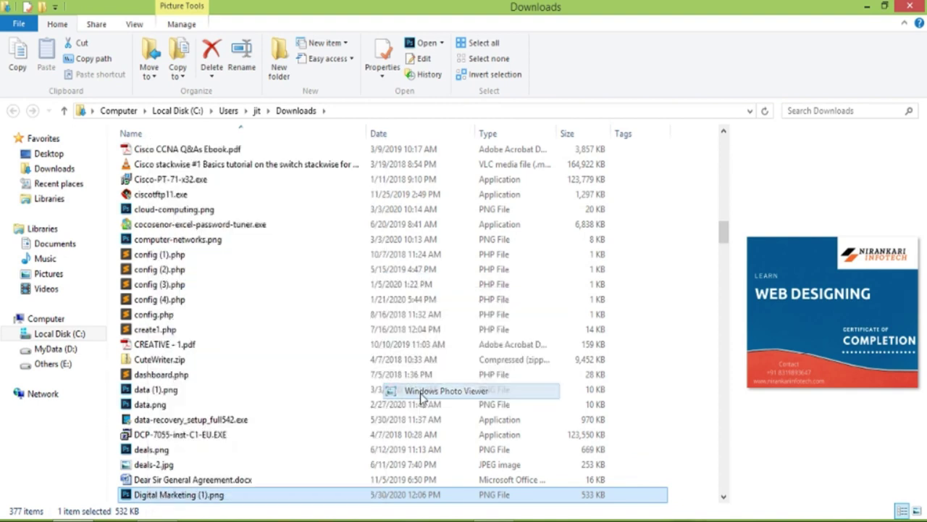